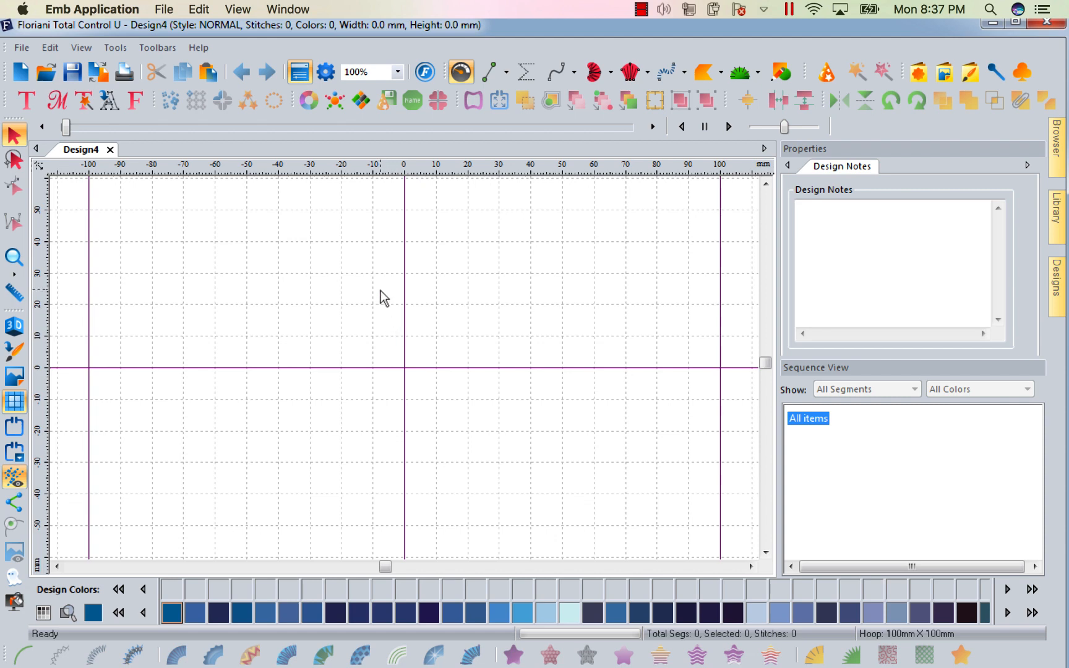
# Open Word Play and choose the Tree shape.
pyautogui.click(361, 102)
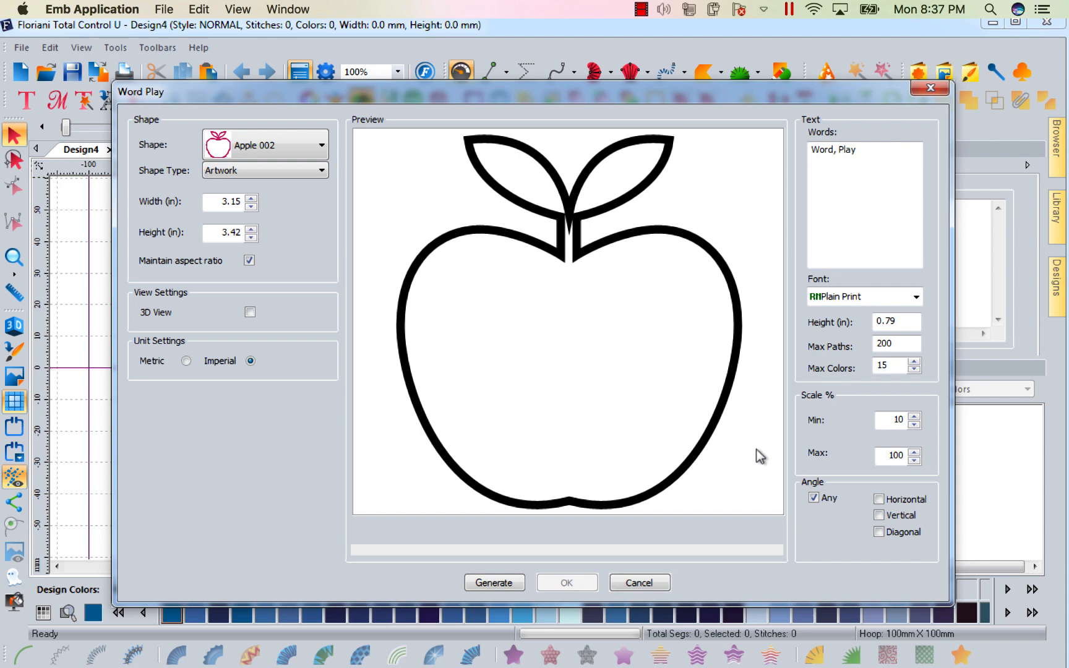
pyautogui.click(321, 172)
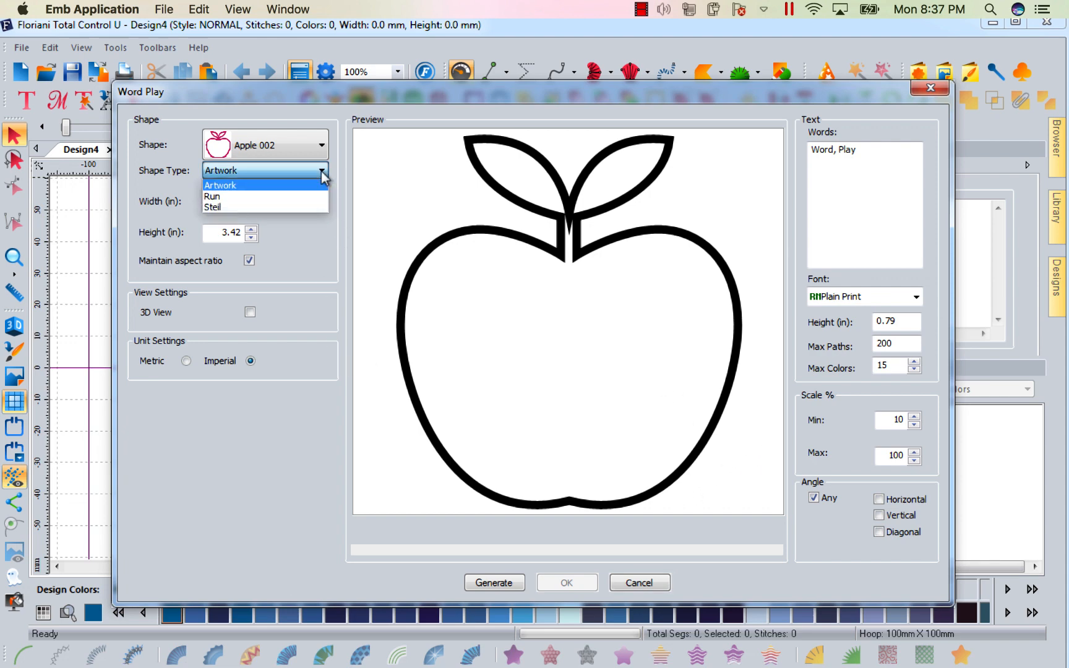
pyautogui.click(320, 184)
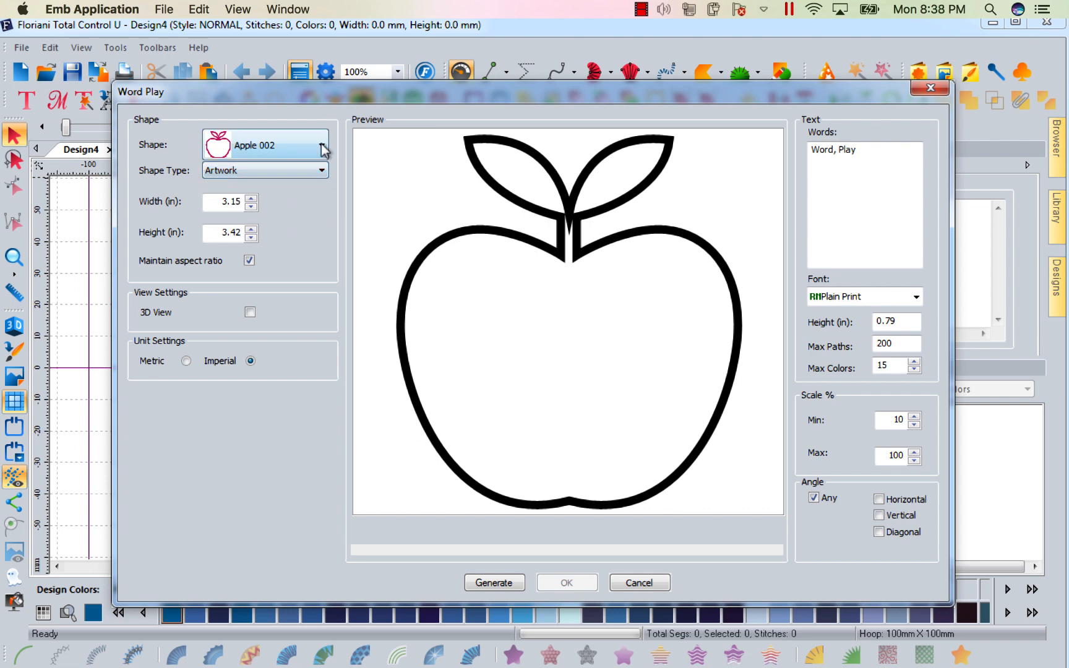
pyautogui.click(320, 143)
pyautogui.moveTo(318, 217); pyautogui.dragTo(313, 535)
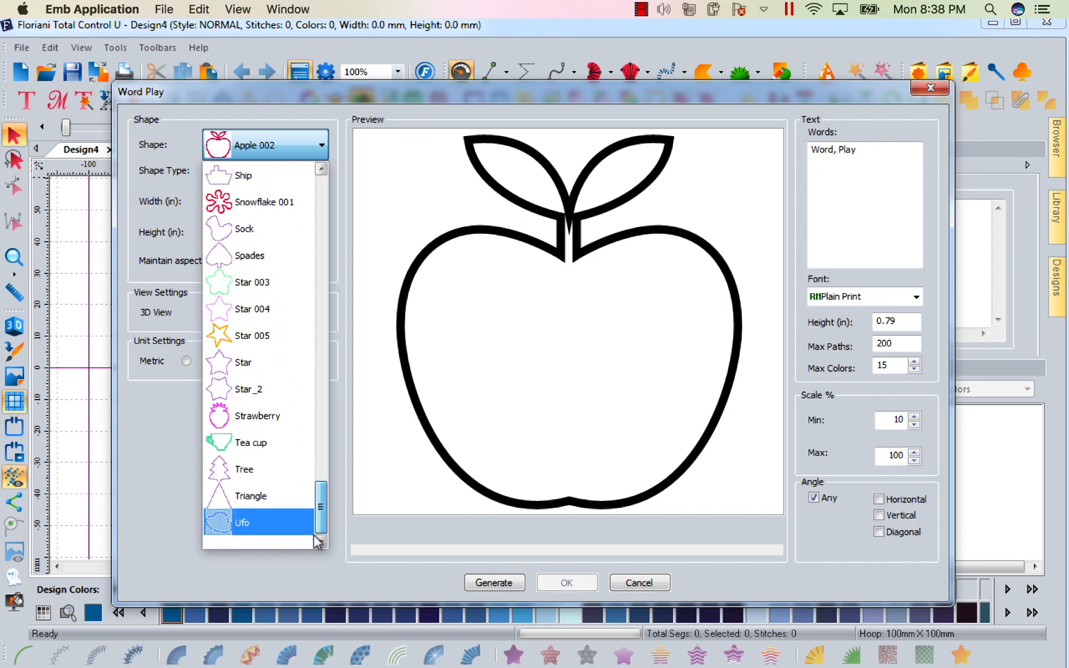
pyautogui.click(249, 475)
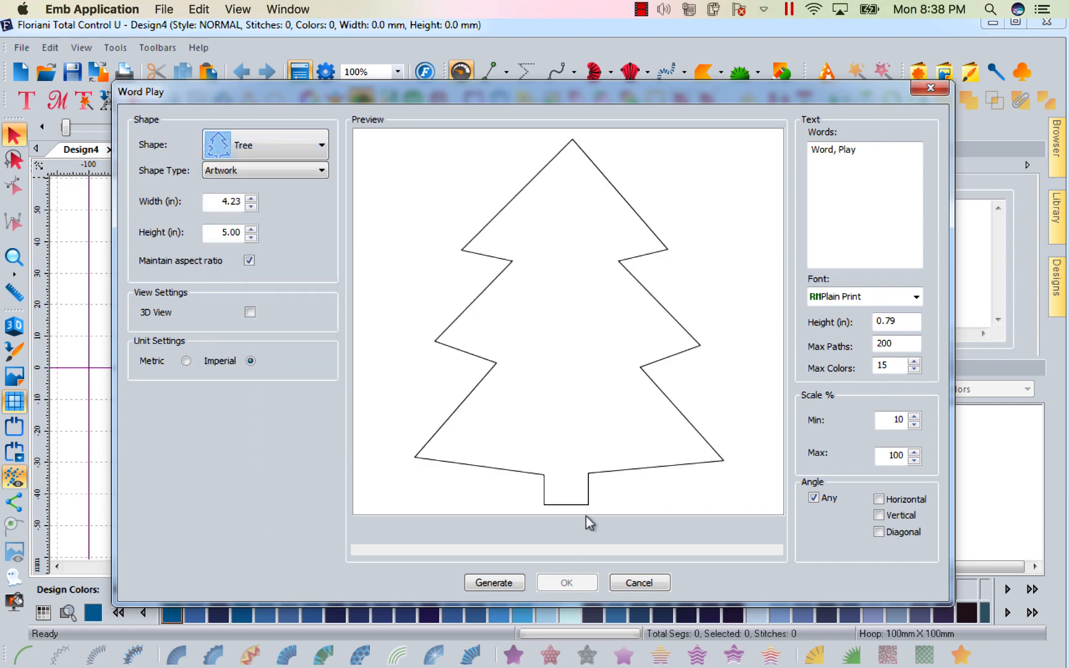
# Set the shape type to Run and the shape height to 3 in.
pyautogui.click(322, 170)
pyautogui.click(258, 196)
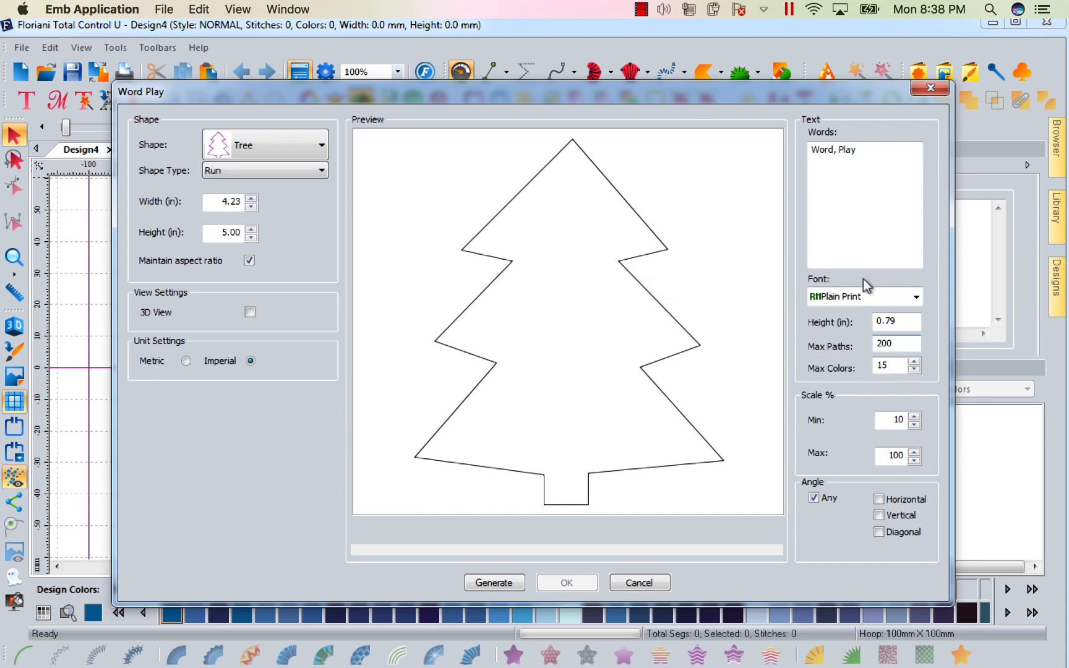
pyautogui.click(248, 259)
pyautogui.write('3')
# Replace the words with a greeting to the recipient's name, Love Mom, Love Dad and Happy.
pyautogui.click(861, 157)
pyautogui.moveTo(861, 157); pyautogui.dragTo(753, 164)
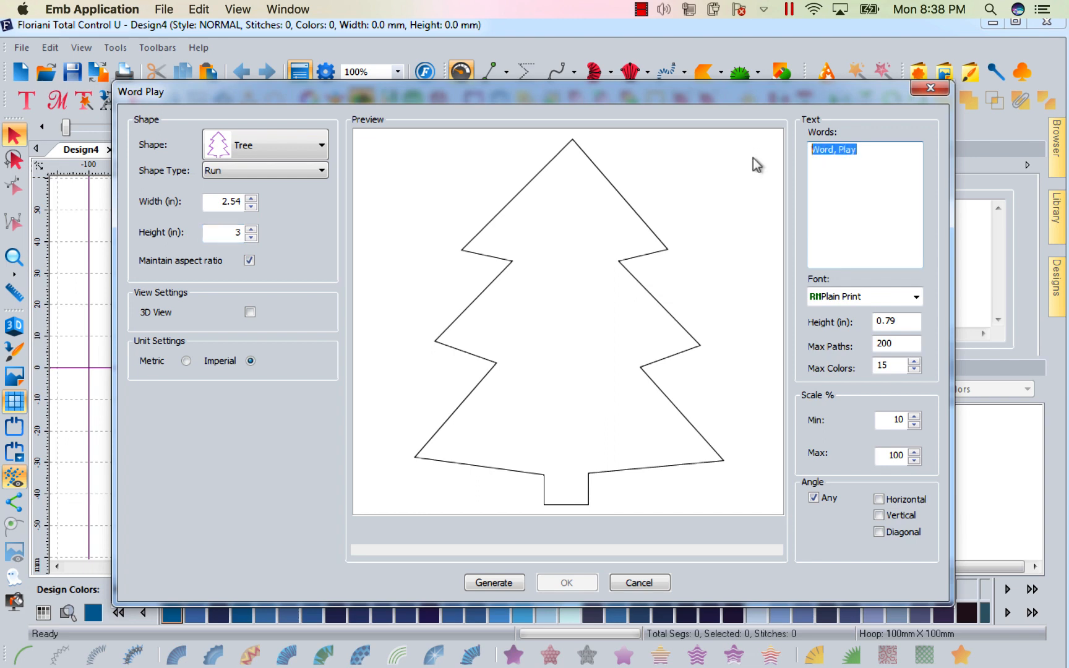
pyautogui.write('To Caleb,Love Mom')
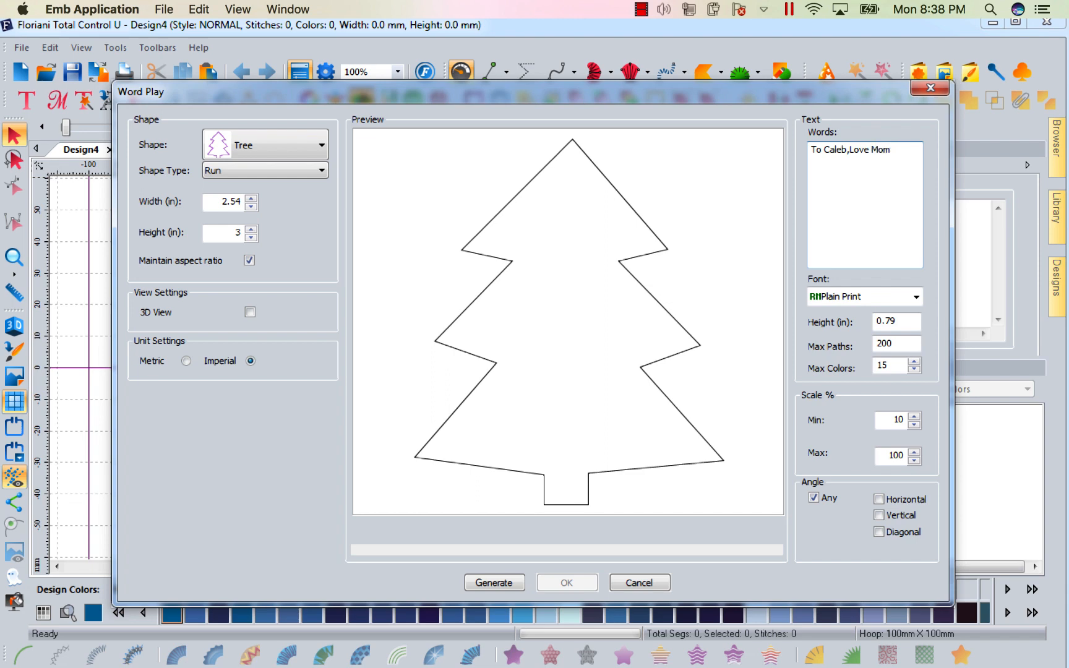
pyautogui.write(',Love Dad, Happy')
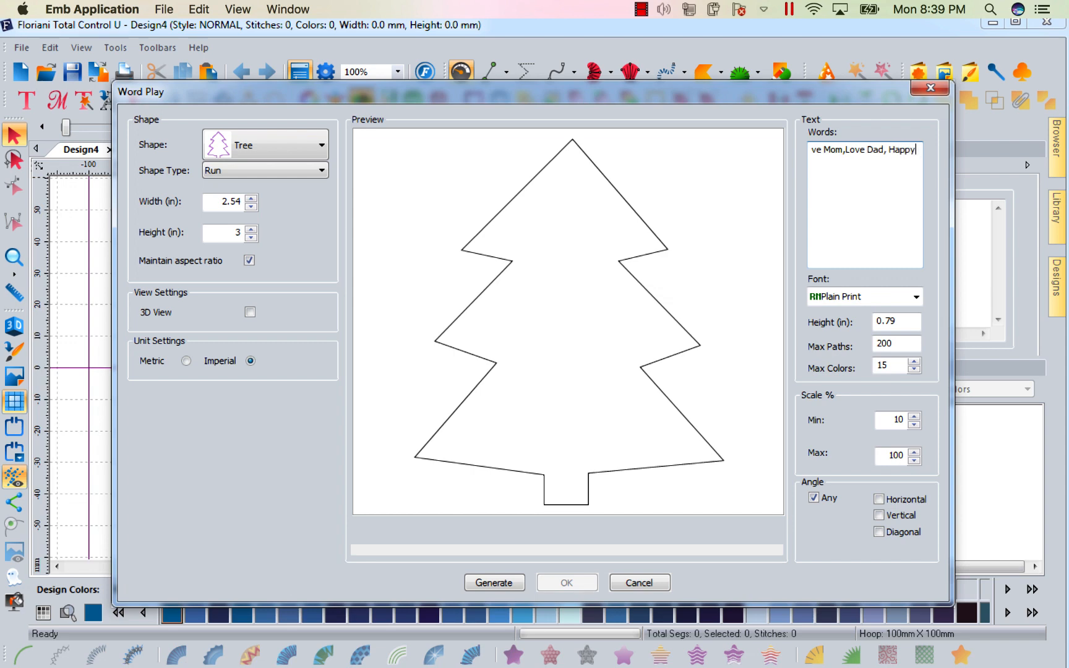
pyautogui.write(' , Christmas, Me')
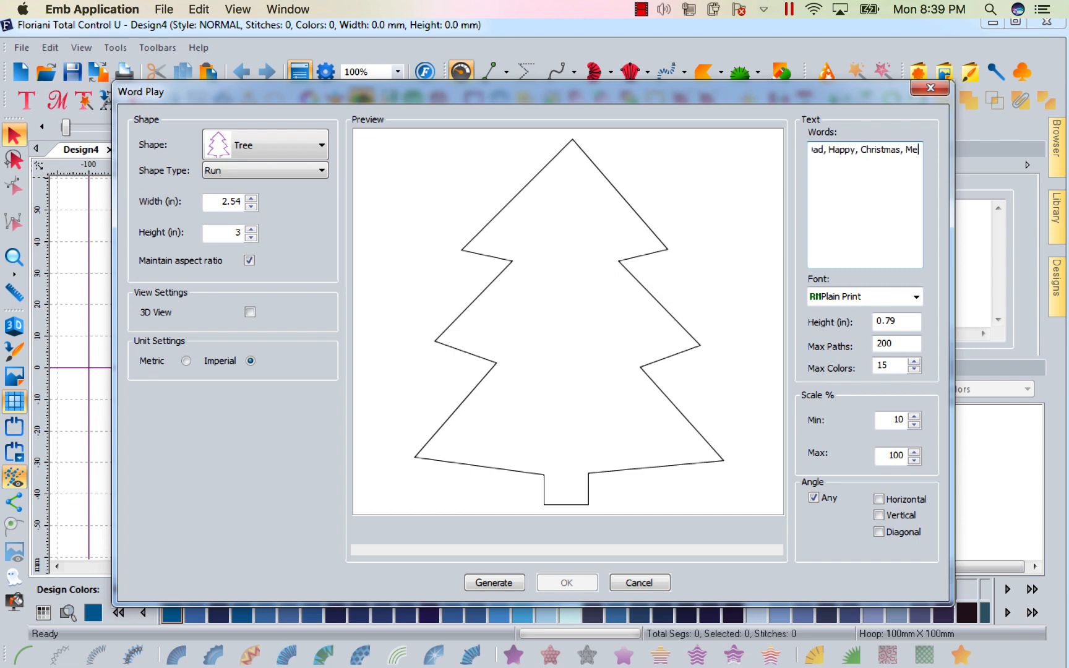
# Add Christmas, Merry and Hannukah to the word list.
pyautogui.press('BackSpace')
pyautogui.press('BackSpace')
pyautogui.write('Merry,')
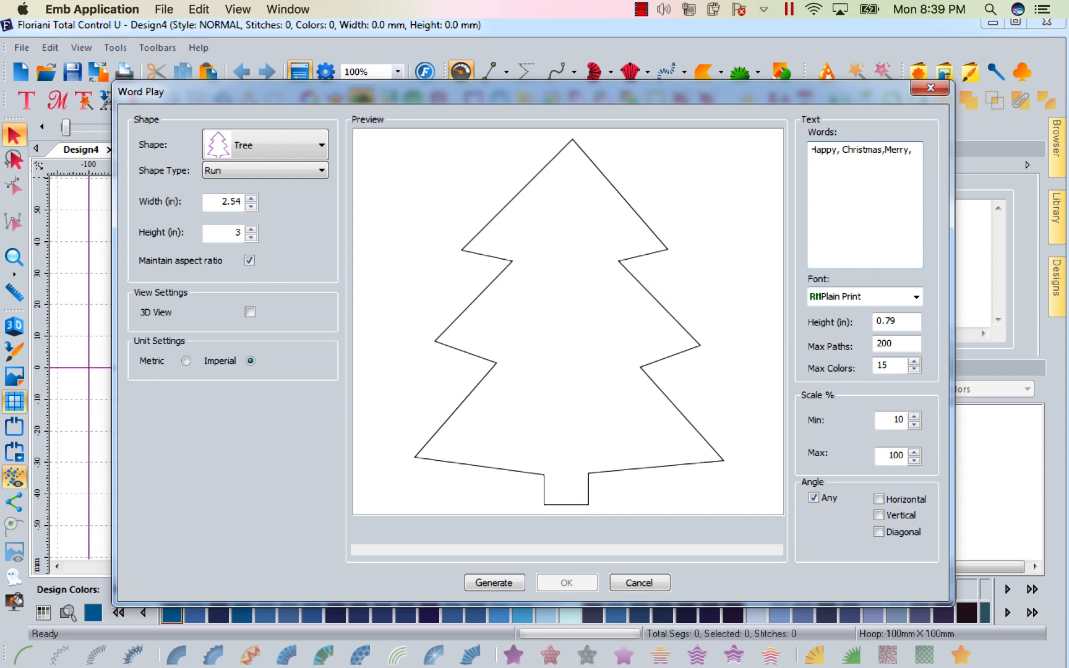
pyautogui.write('Hannuka')
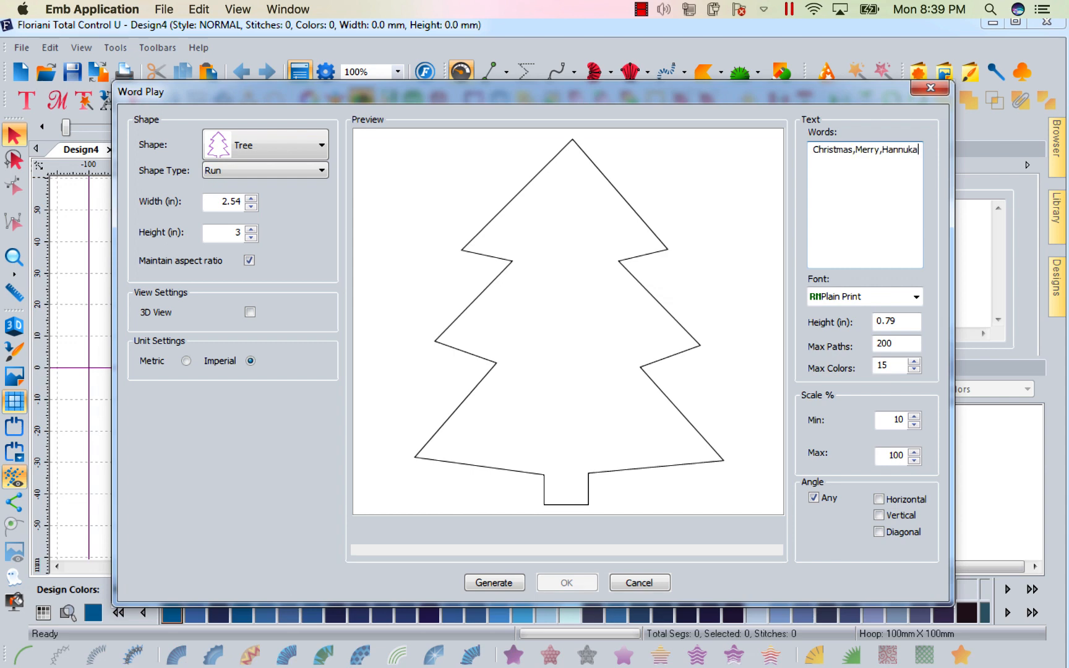
pyautogui.write('h')
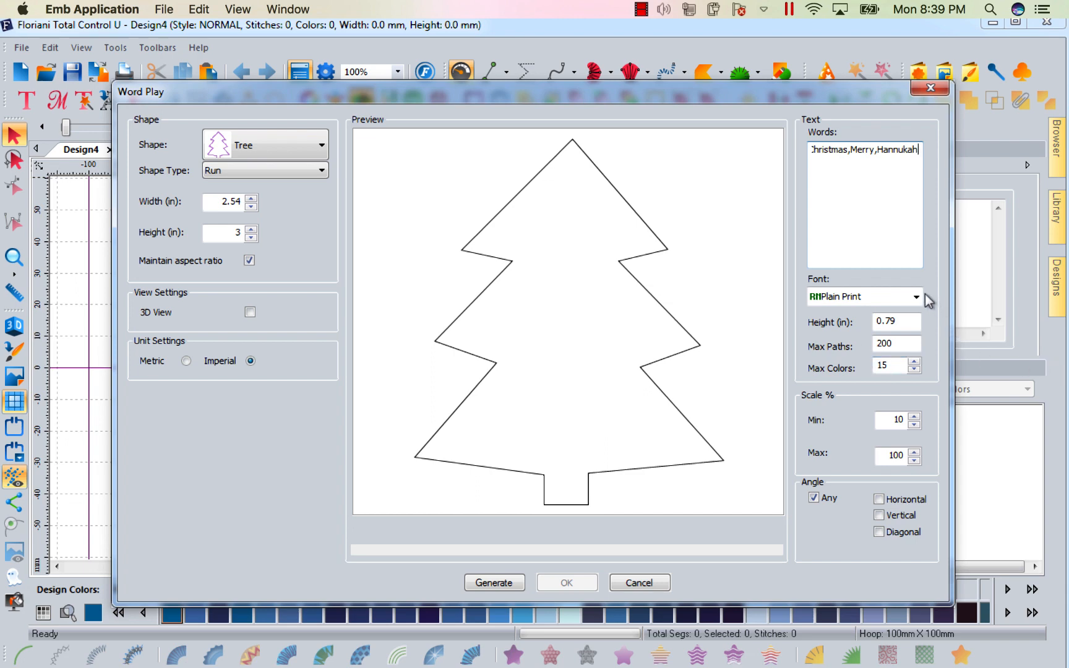
# Set the text height to .25 in and generate the word play.
pyautogui.doubleClick(903, 320)
pyautogui.write('.')
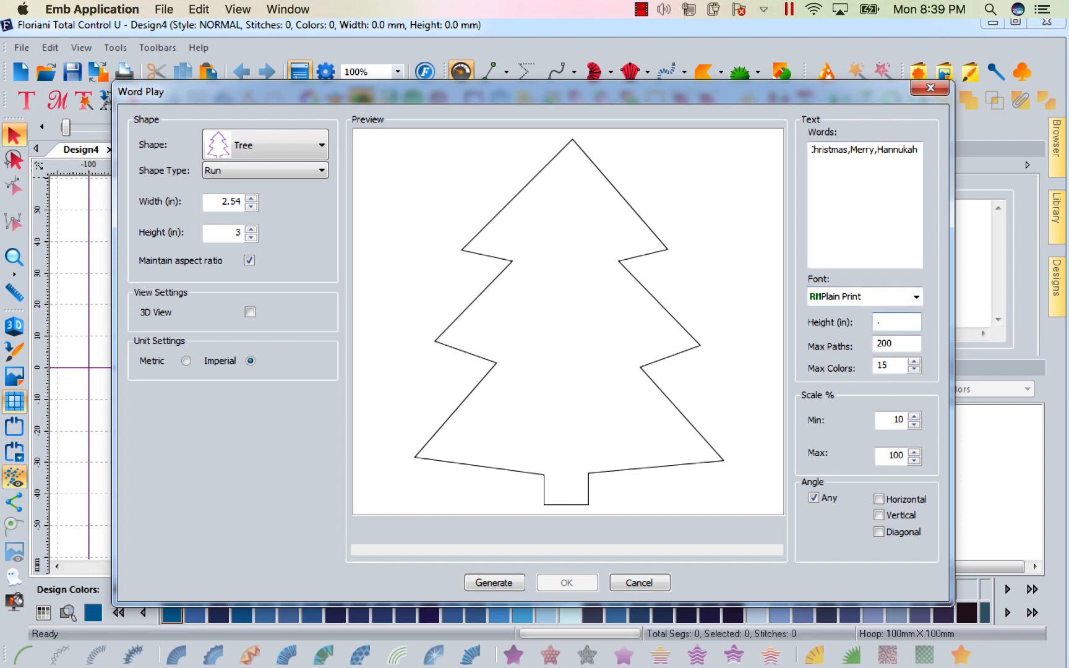
pyautogui.write('16')
pyautogui.press('BackSpace')
pyautogui.press('BackSpace')
pyautogui.write('25')
pyautogui.click(486, 583)
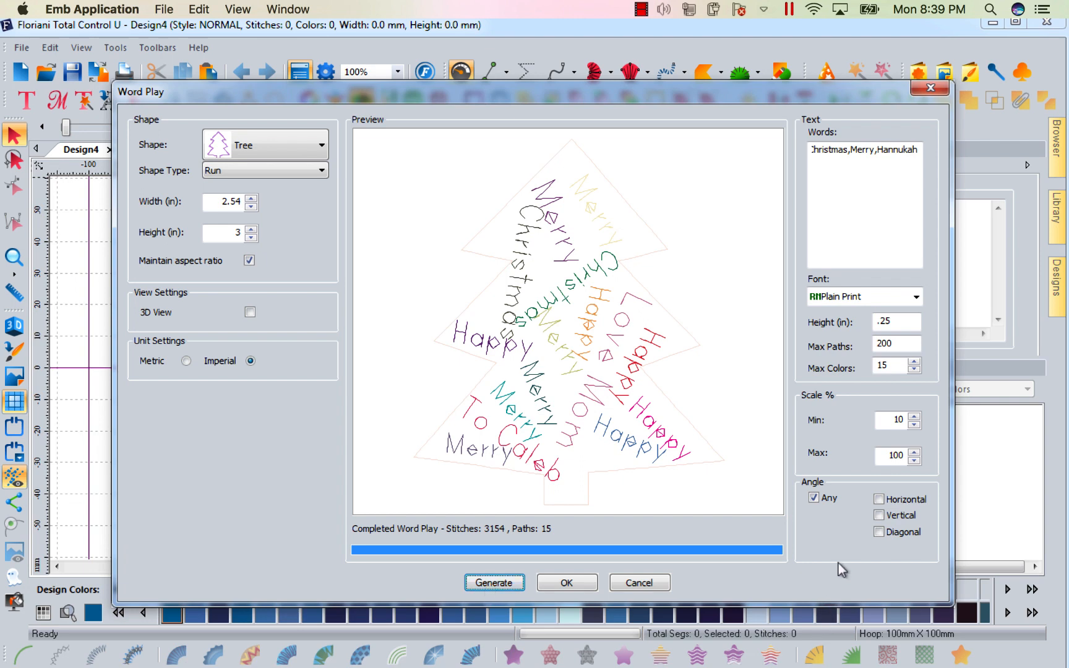
# Restrict the word angle to Diagonal, regenerate, and accept the design.
pyautogui.click(878, 531)
pyautogui.click(507, 585)
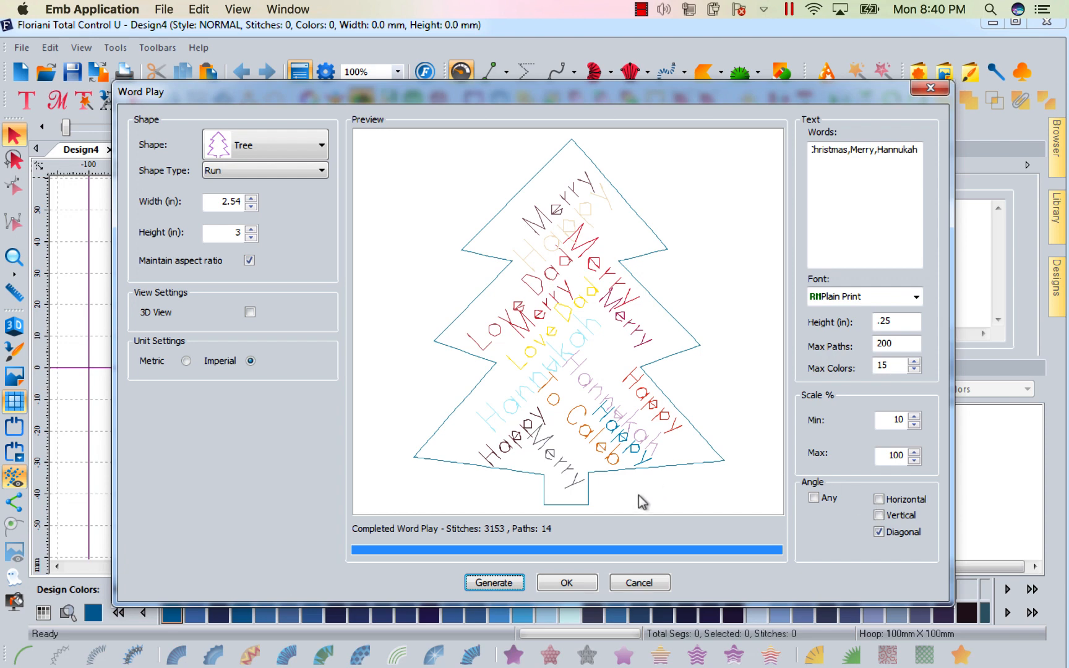
pyautogui.click(567, 583)
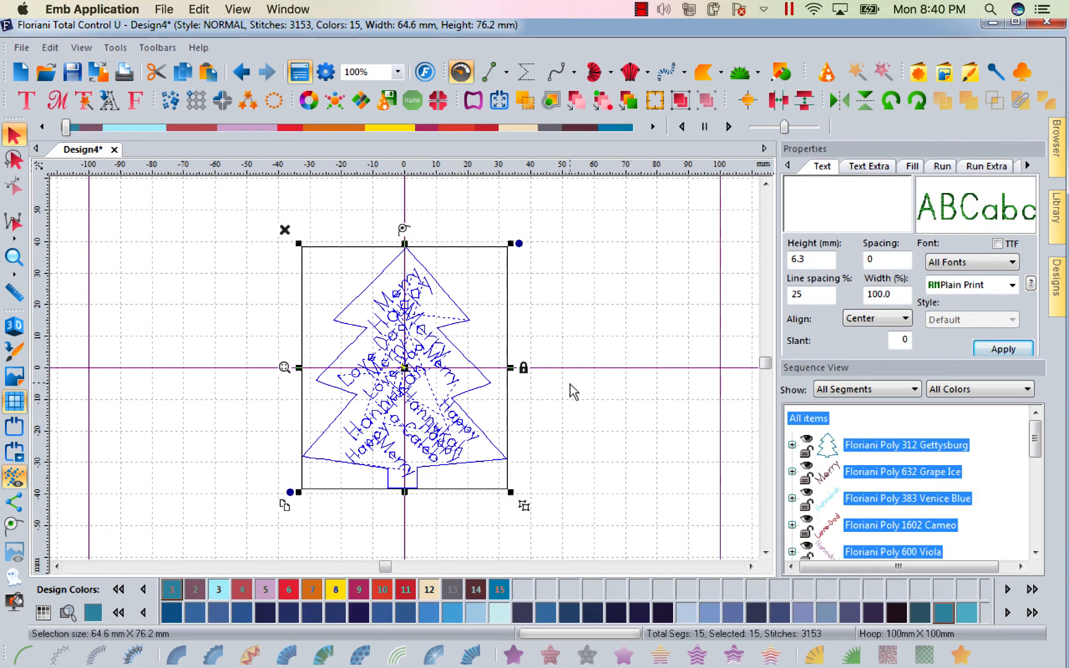
# Change the tree outline's thread colour to Floriani Poly 200 True Green.
pyautogui.click(605, 367)
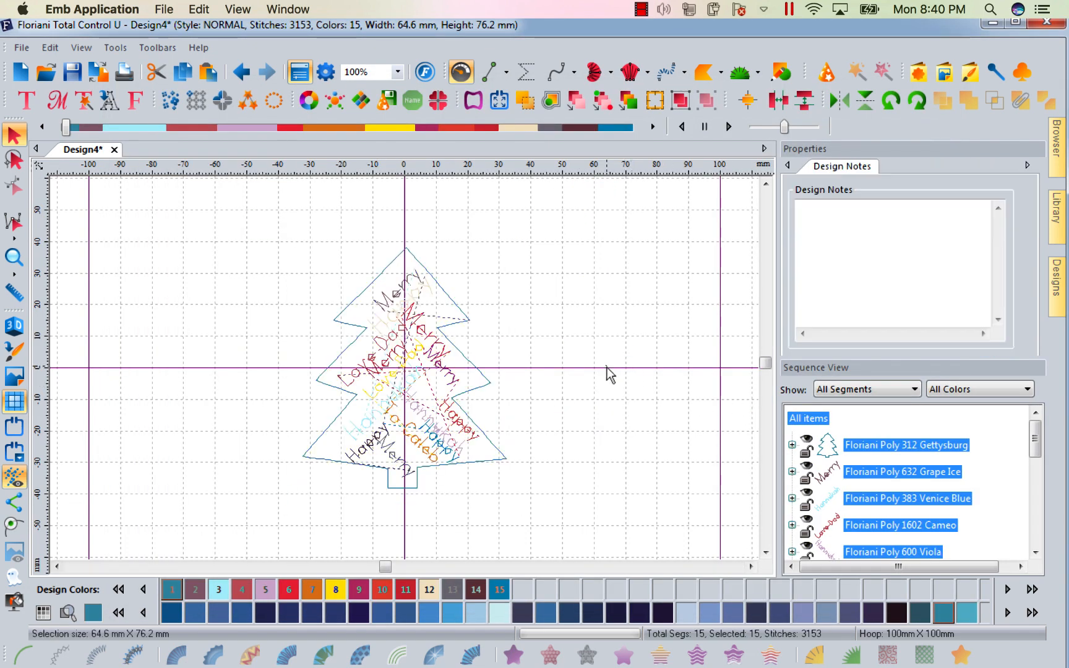
pyautogui.click(863, 446)
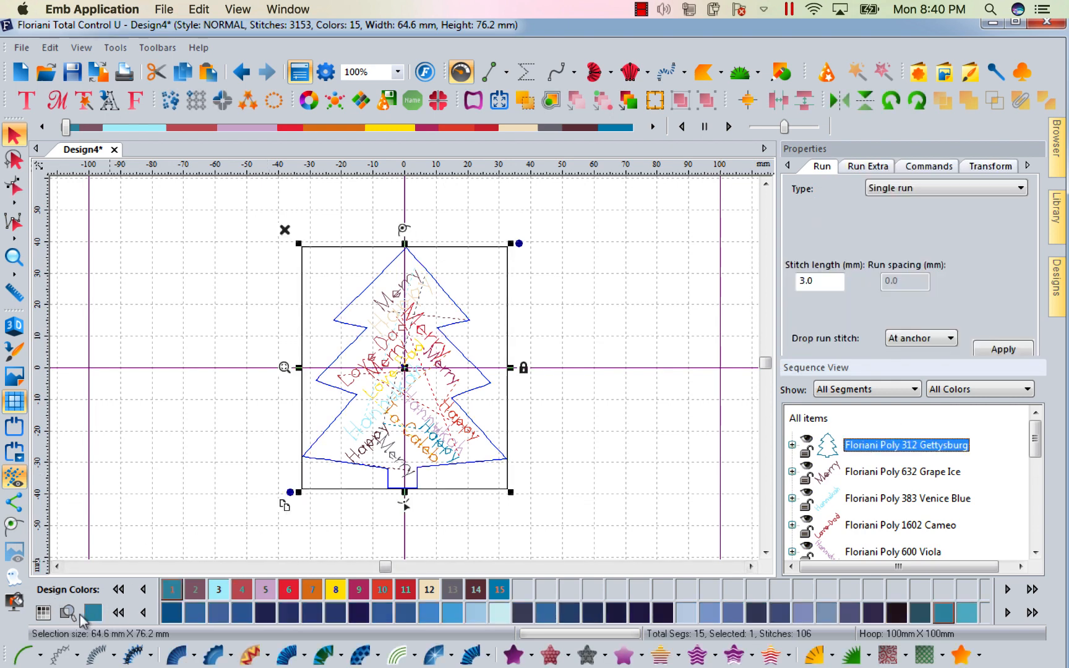
pyautogui.click(117, 613)
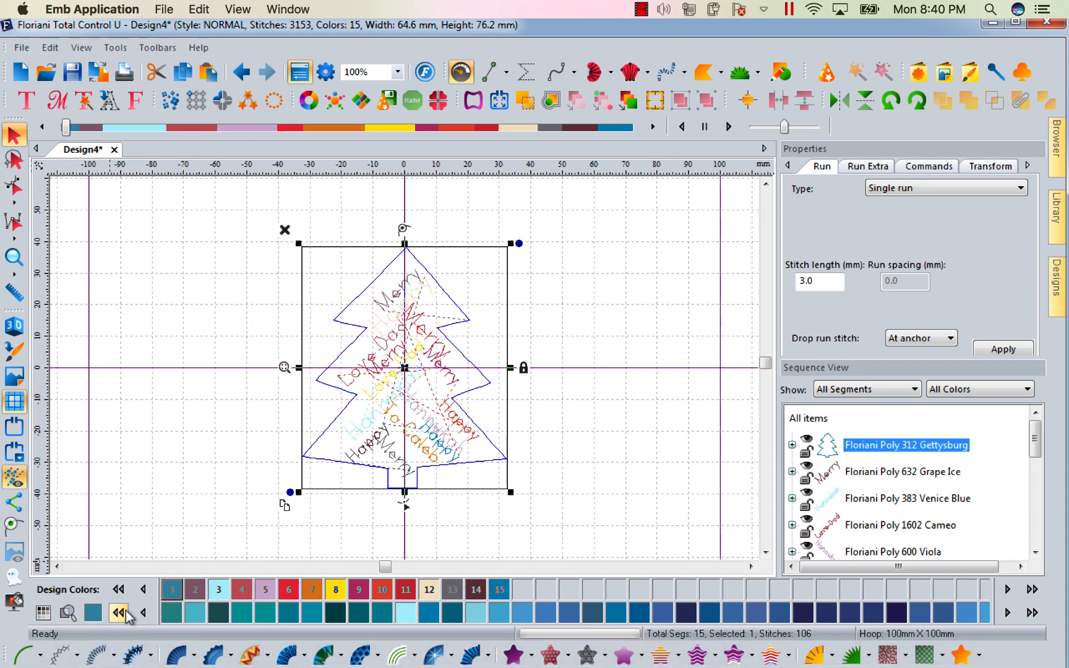
pyautogui.click(127, 614)
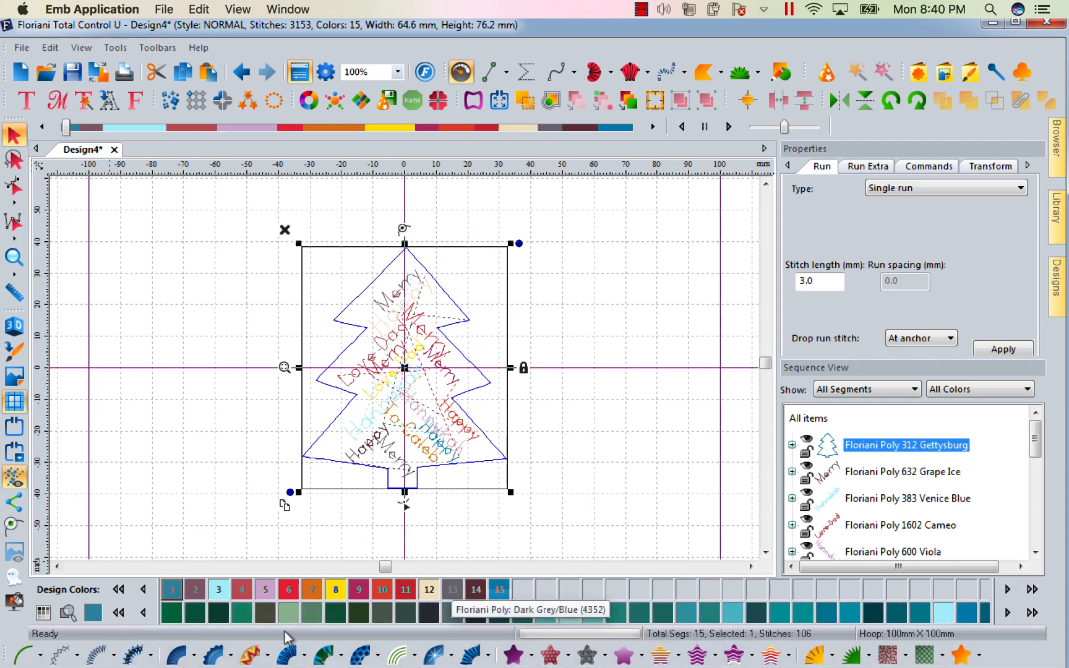
pyautogui.click(169, 613)
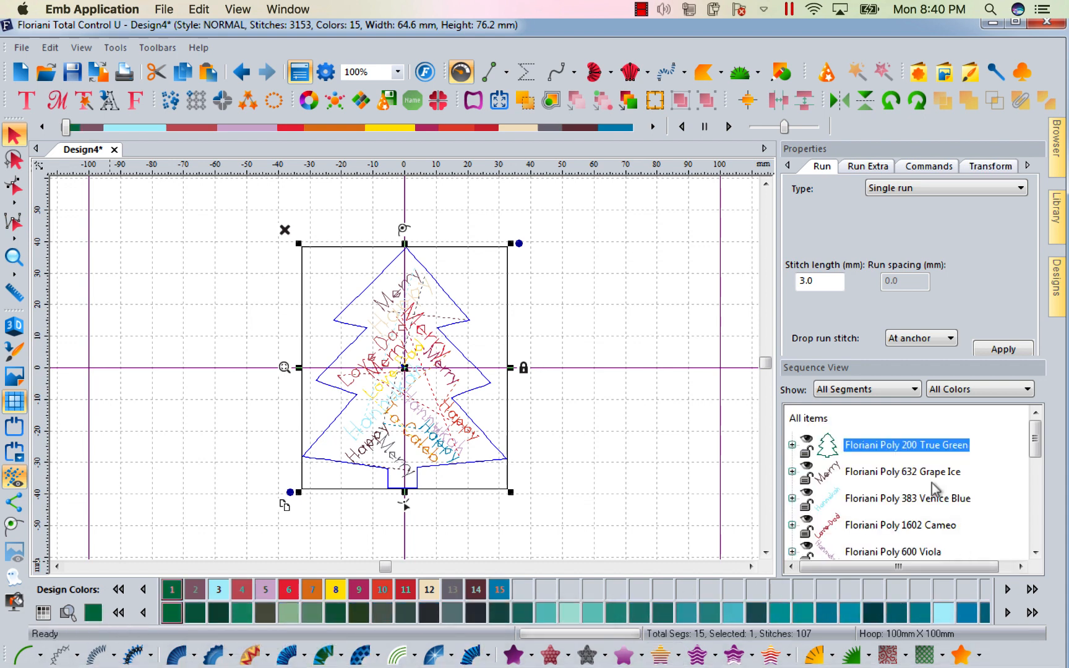
# Recolour the Grape Ice and Viola word segments to Floriani Poly 1086 Raspberry.
pyautogui.click(889, 474)
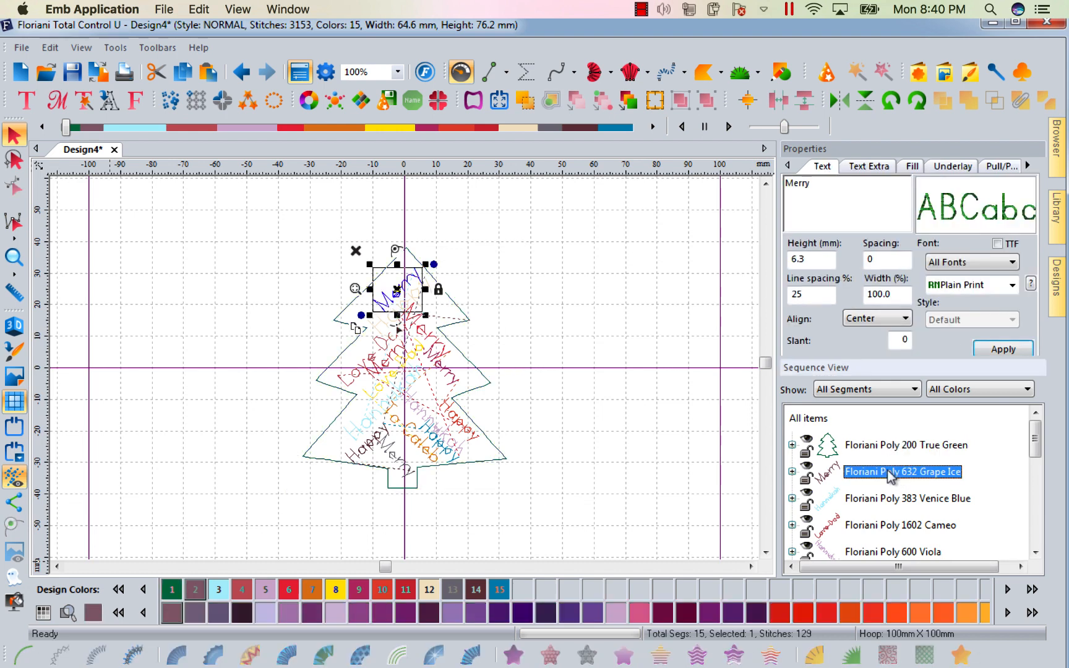
pyautogui.click(1036, 552)
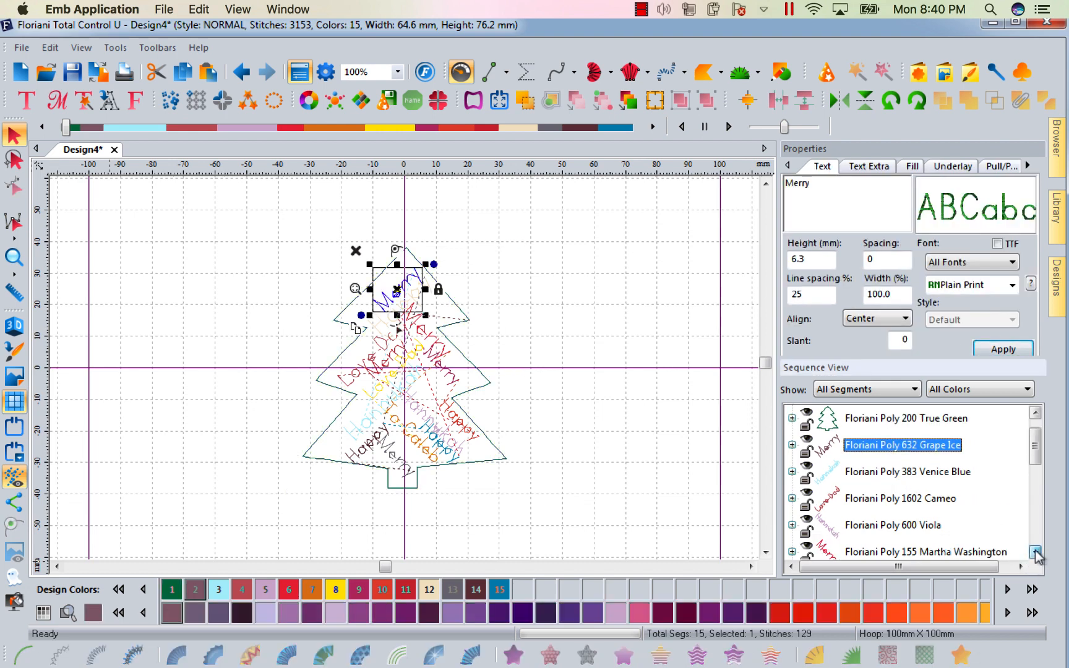
pyautogui.keyDown('shift'); pyautogui.click(917, 526); pyautogui.keyUp('shift')
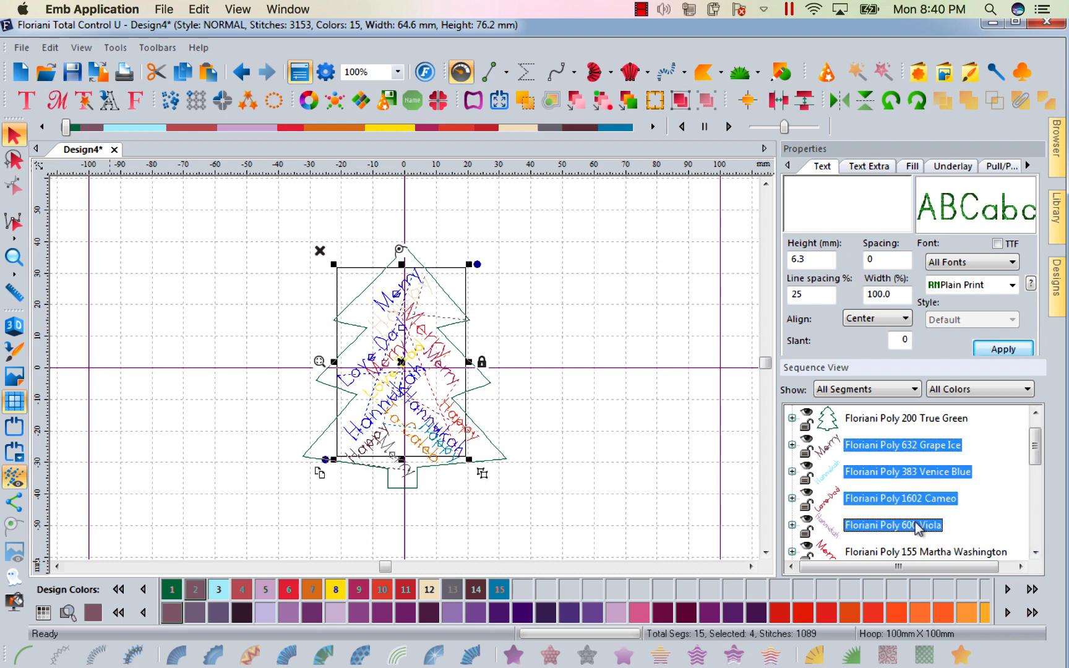
pyautogui.click(684, 482)
pyautogui.click(877, 448)
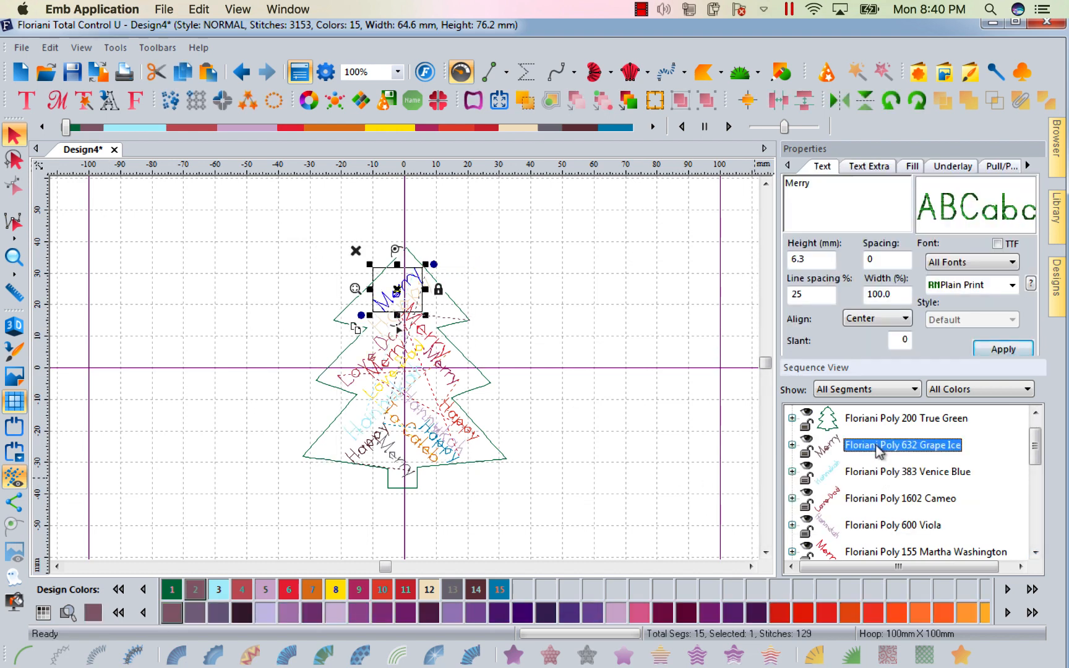
pyautogui.keyDown('ctrl'); pyautogui.click(881, 526); pyautogui.keyUp('ctrl')
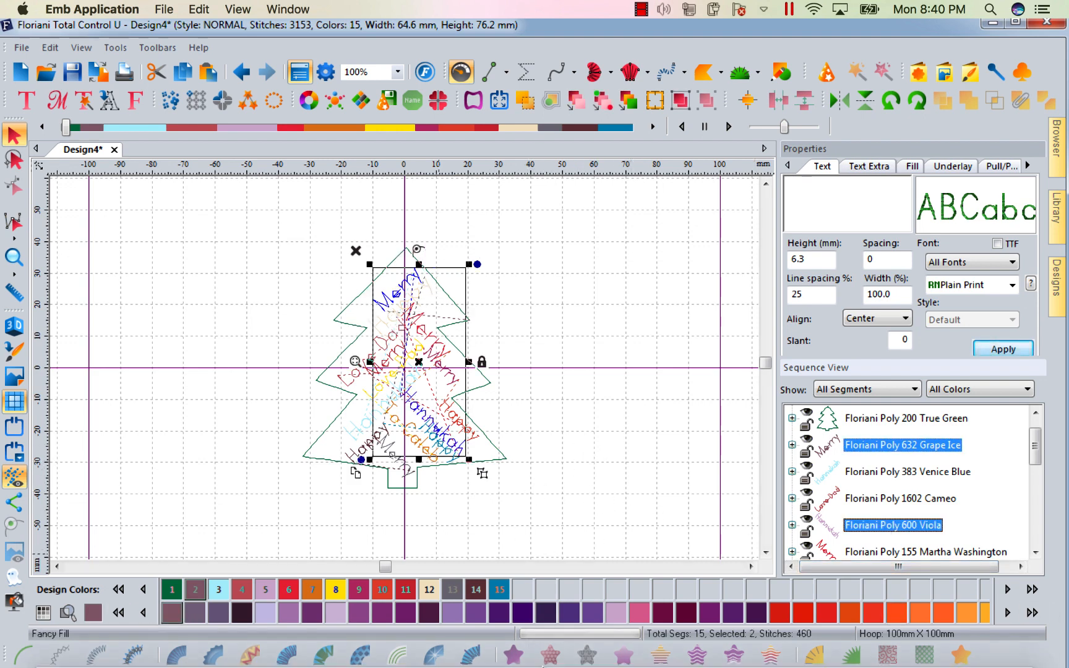
pyautogui.click(119, 612)
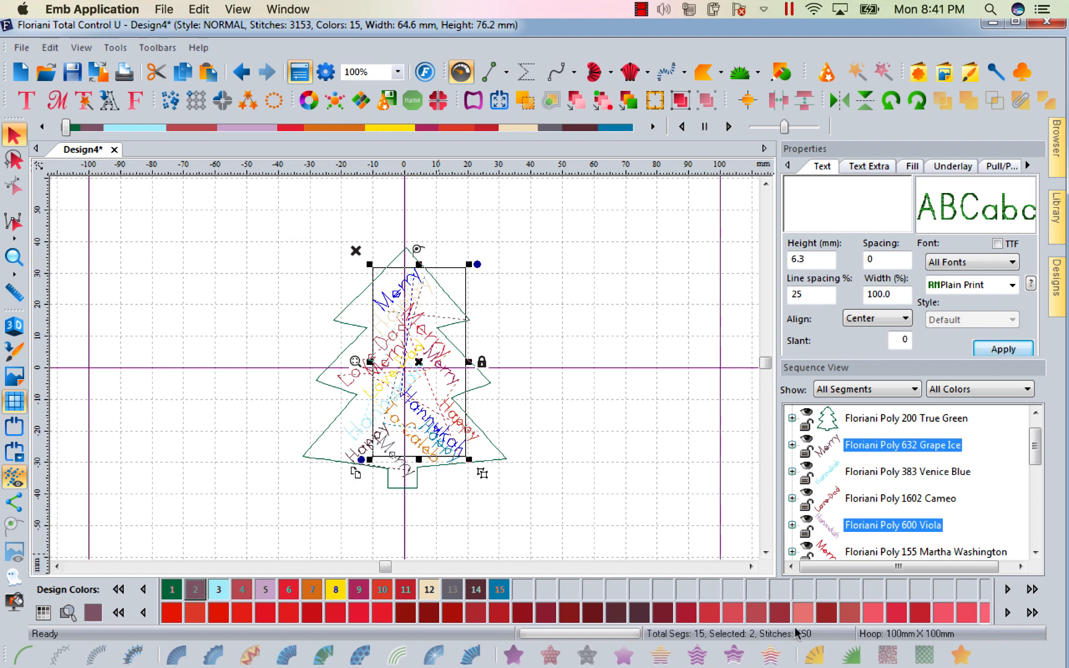
pyautogui.click(312, 612)
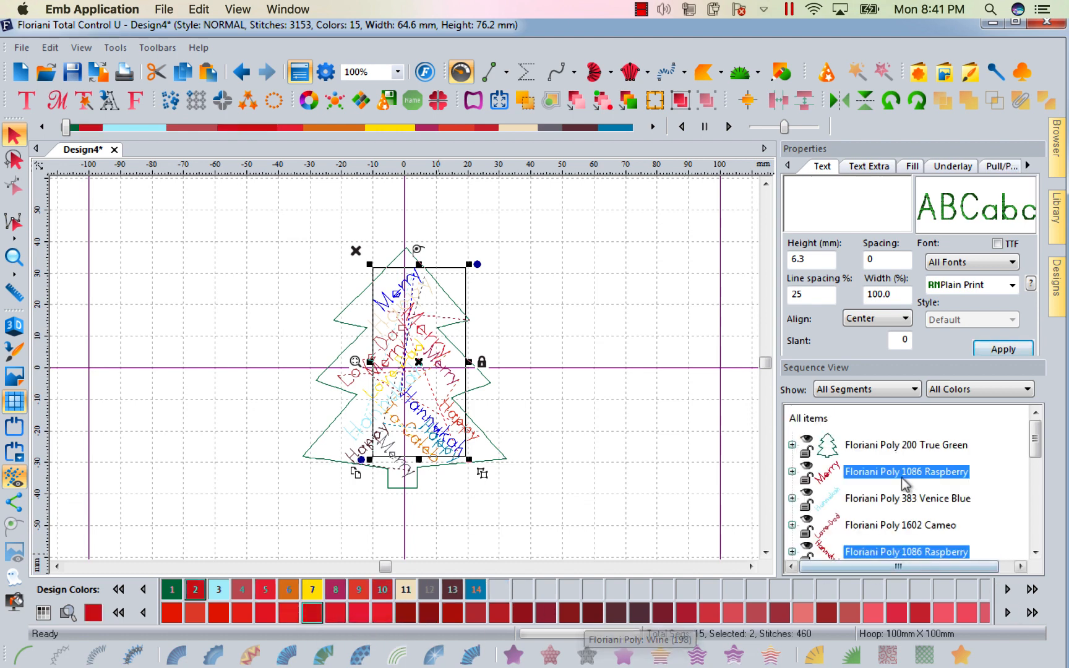
# Recolour the Hannukah segment to 363 Columbia Blue and the Love Dad segment to 1086 Raspberry.
pyautogui.click(857, 499)
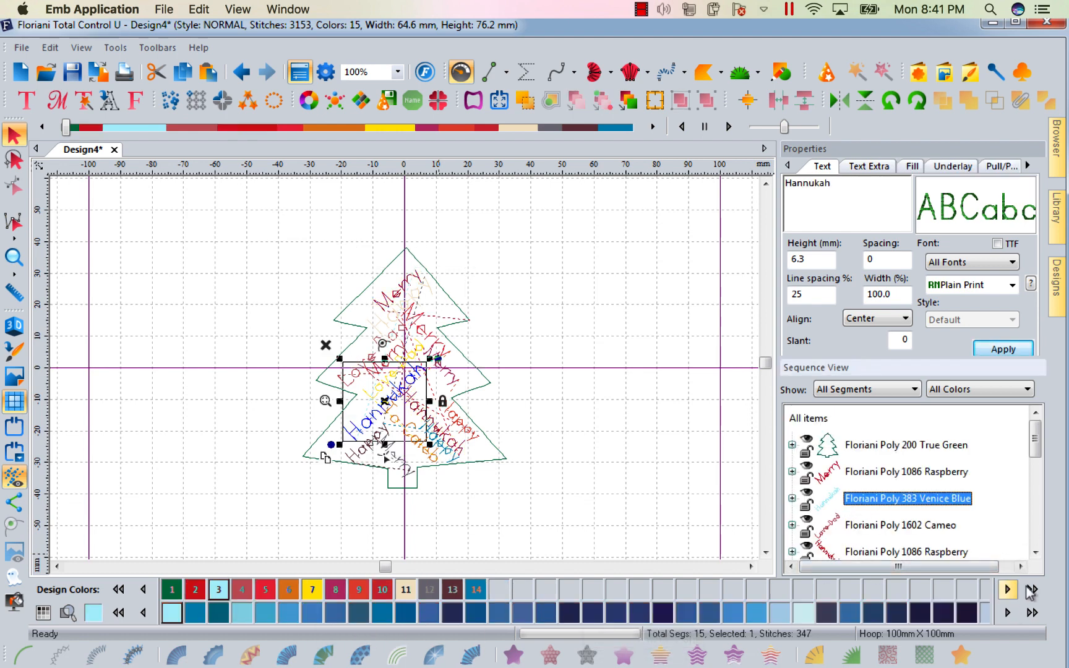
pyautogui.click(734, 614)
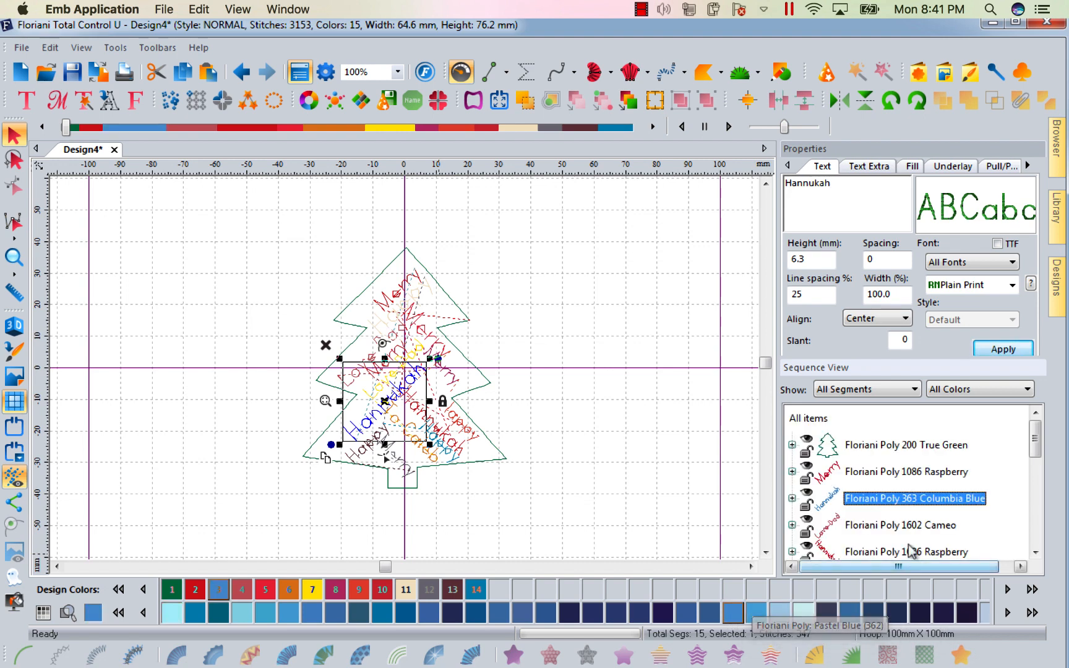
pyautogui.click(894, 524)
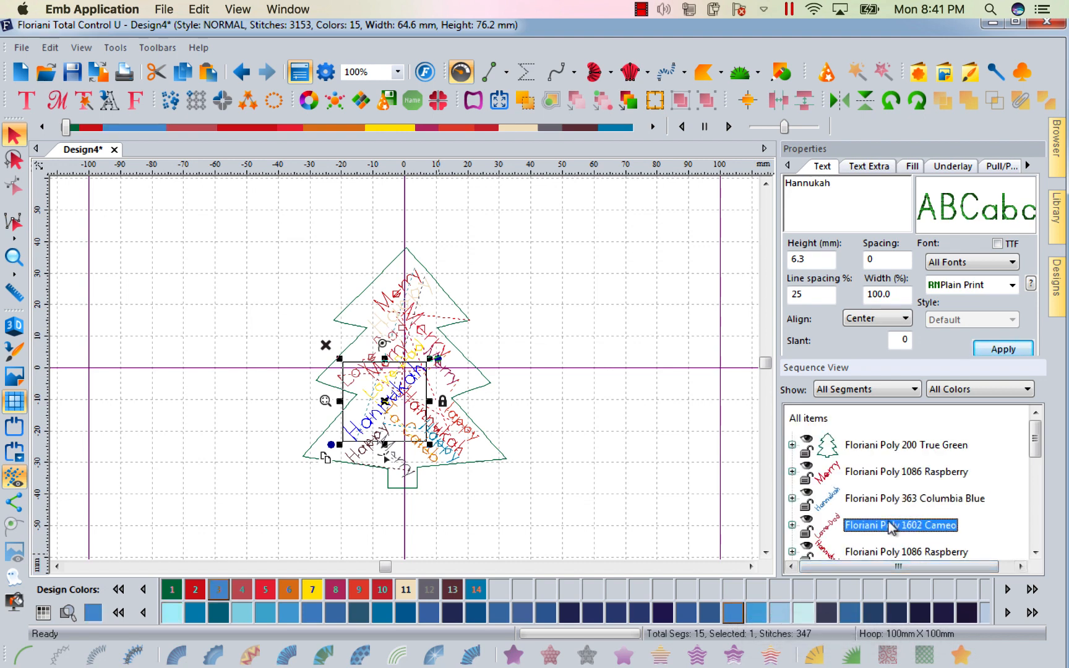
pyautogui.click(195, 589)
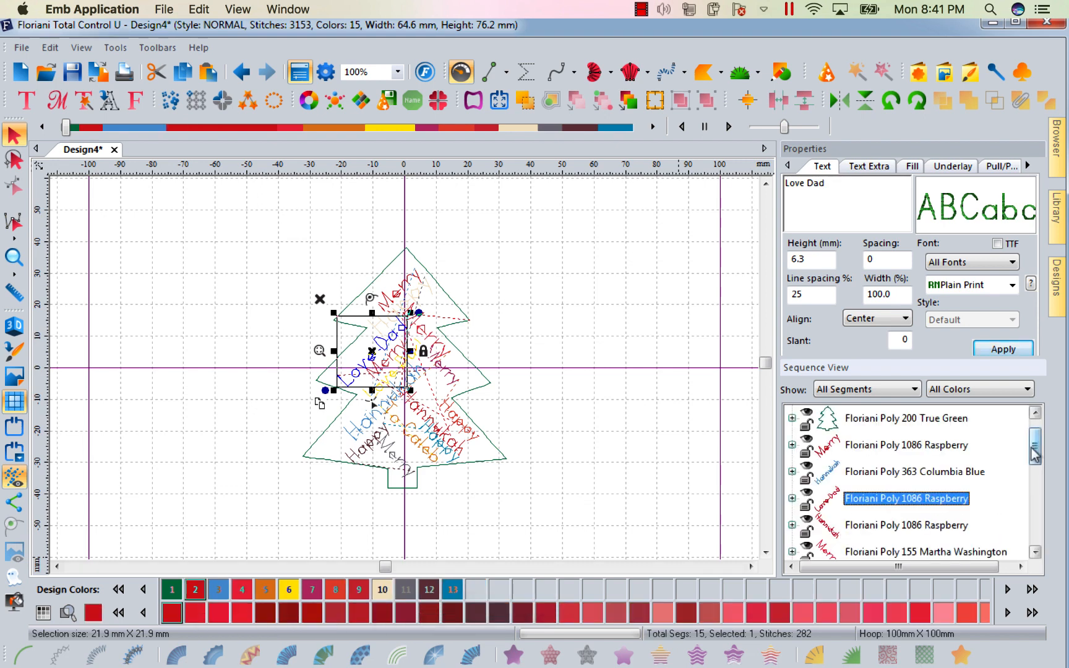
# Recolour the Happy segment in 591 Shell to Floriani Poly 200 True Green.
pyautogui.moveTo(1034, 455); pyautogui.dragTo(1034, 514)
pyautogui.click(860, 501)
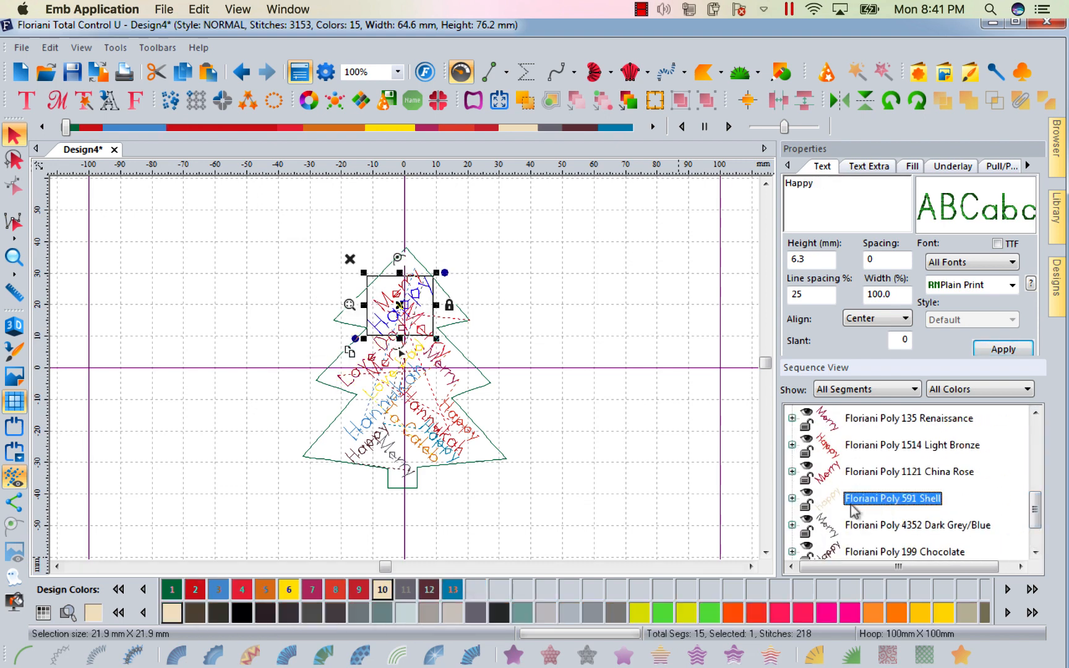
pyautogui.click(172, 589)
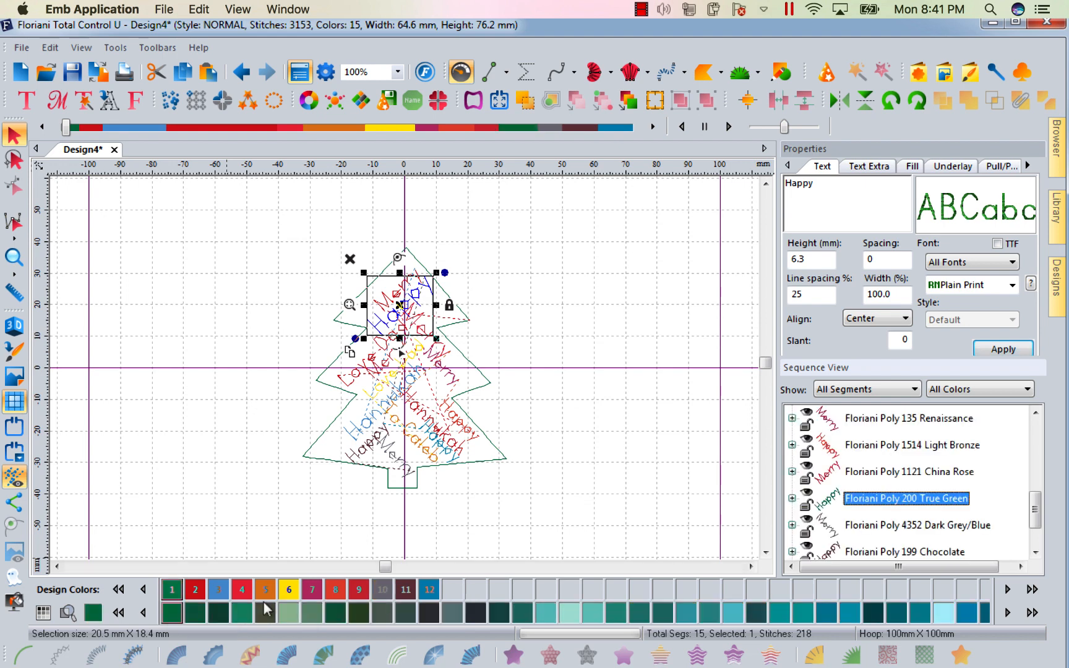
pyautogui.click(611, 371)
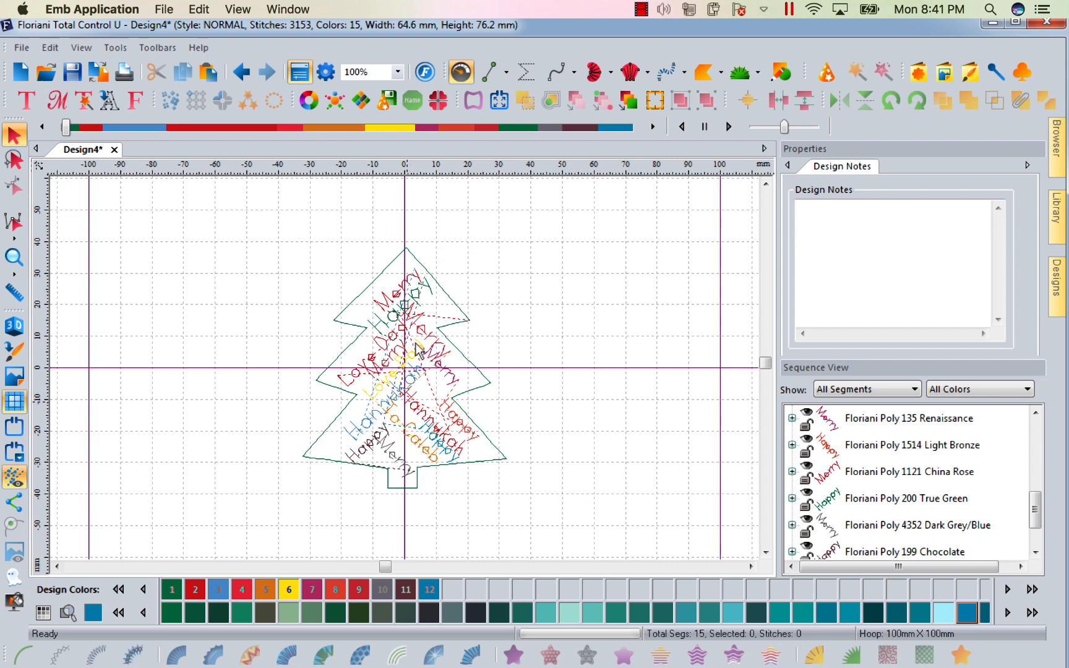
# Inspect the Merry and Hannukah word segments and open their font list without changing anything.
pyautogui.click(392, 303)
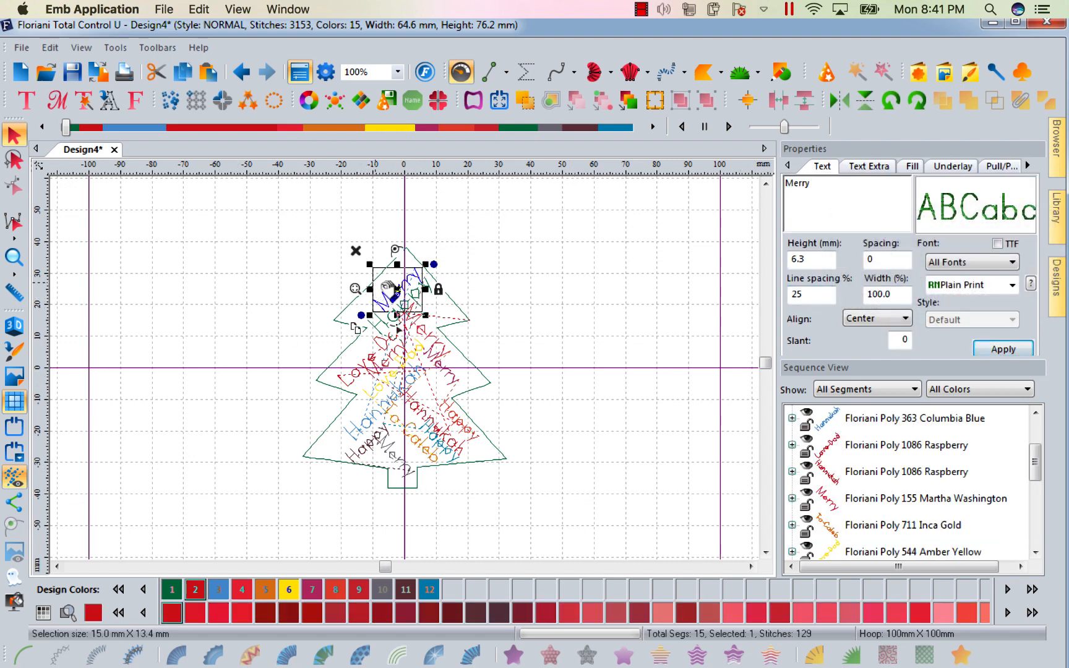
pyautogui.moveTo(983, 230)
pyautogui.click(431, 337)
pyautogui.click(386, 405)
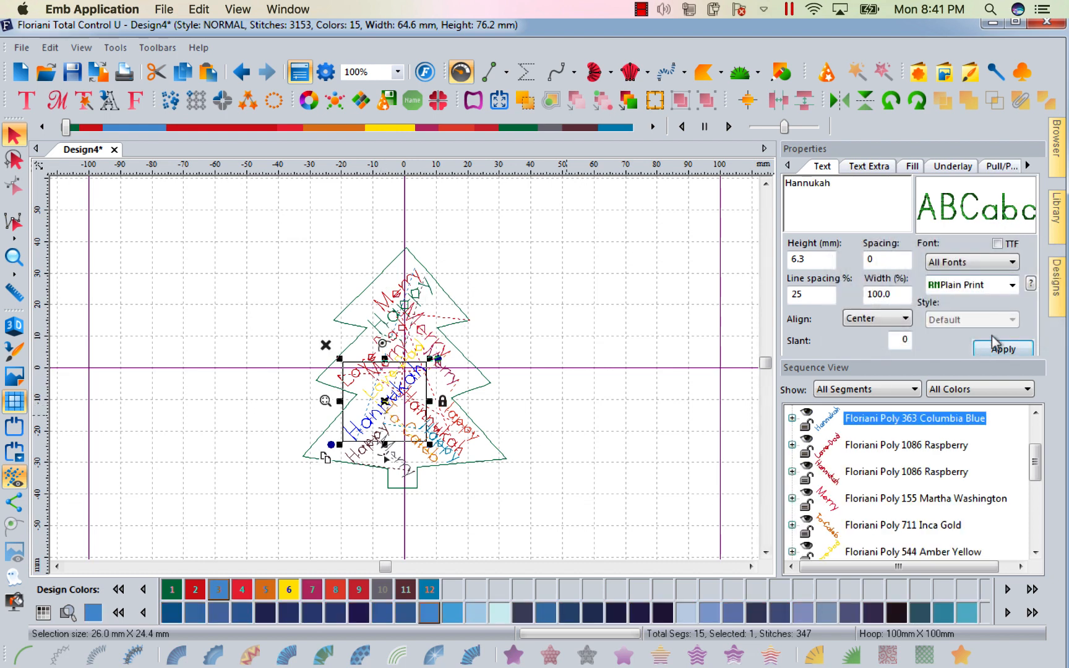
pyautogui.click(1011, 285)
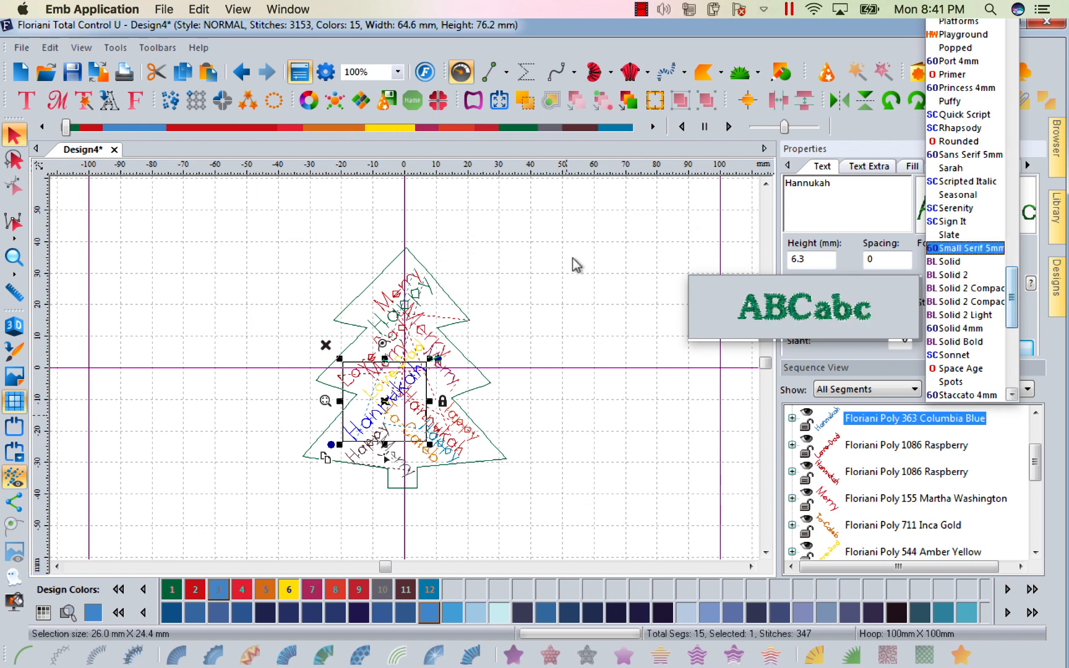
pyautogui.click(578, 272)
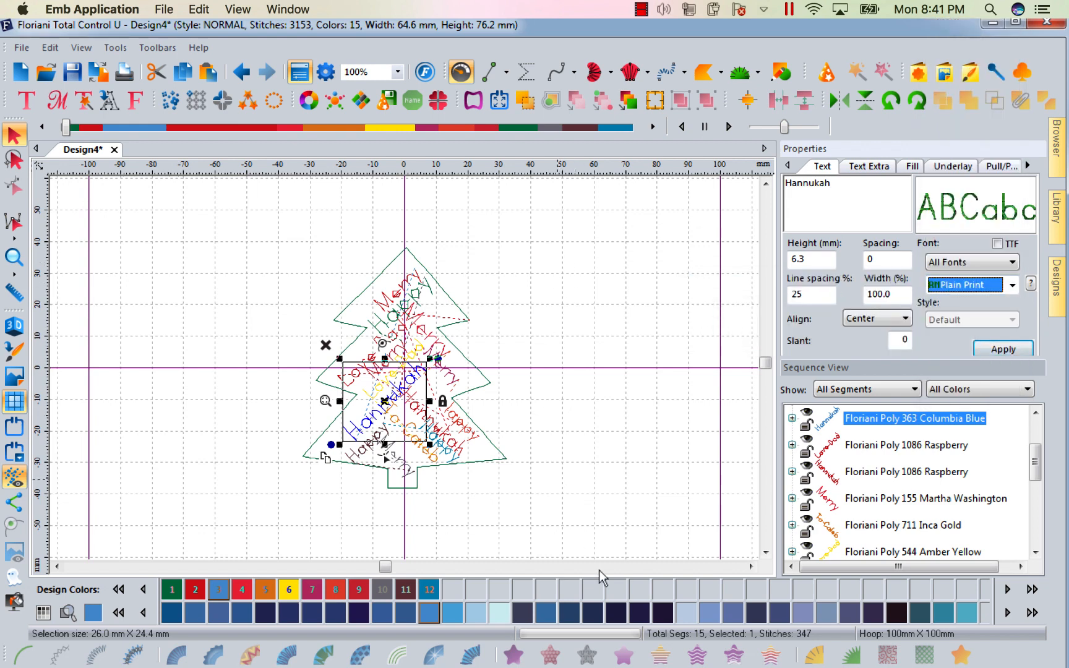
pyautogui.click(650, 503)
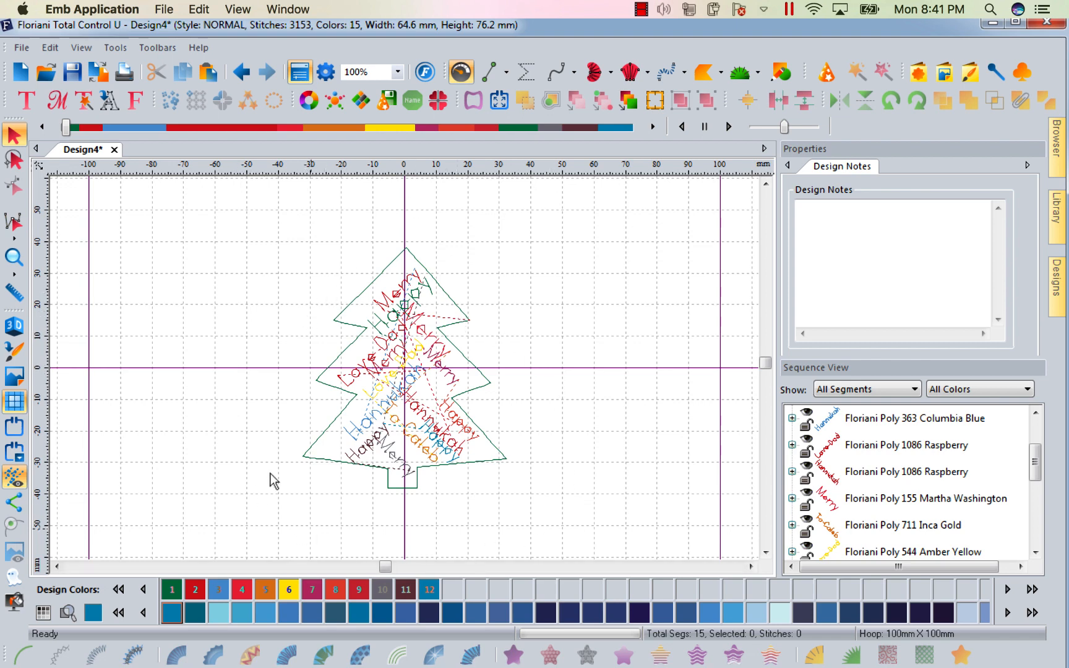
# Convert the tree outline's run stitches into artwork.
pyautogui.click(471, 325)
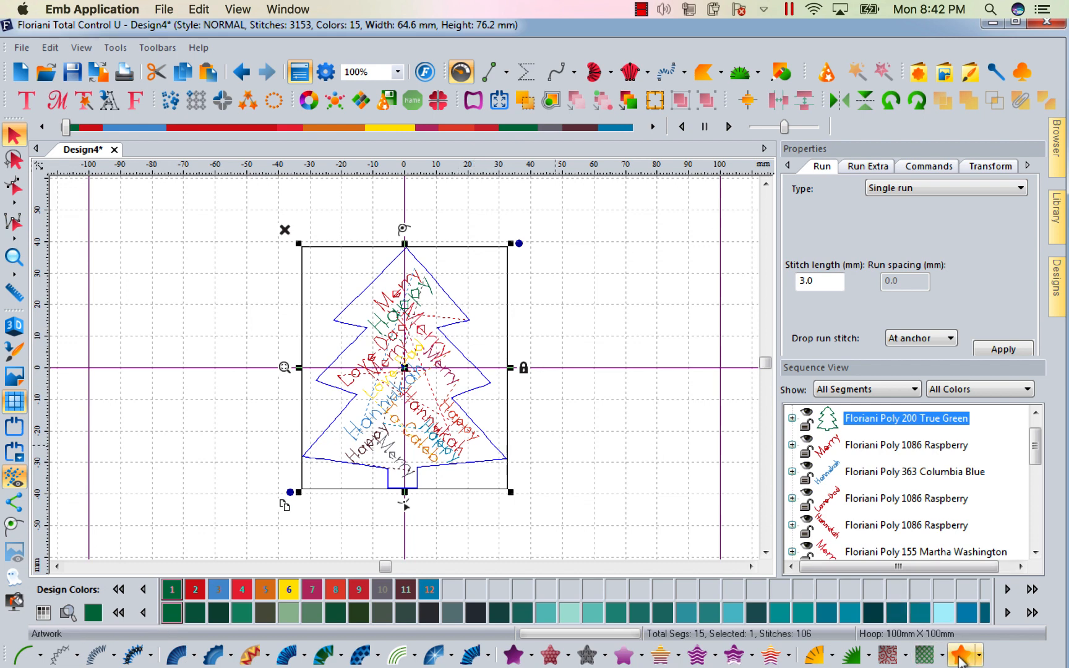
pyautogui.click(960, 656)
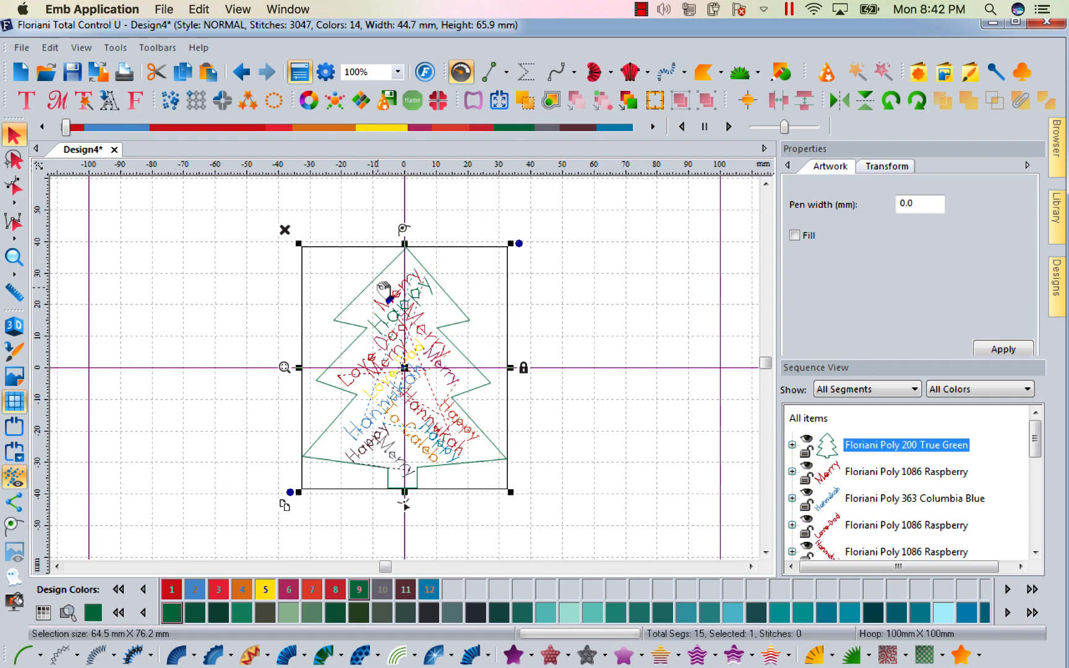
# Copy the tree artwork and paste it into a new design, expanding its segment.
pyautogui.rightClick(407, 303)
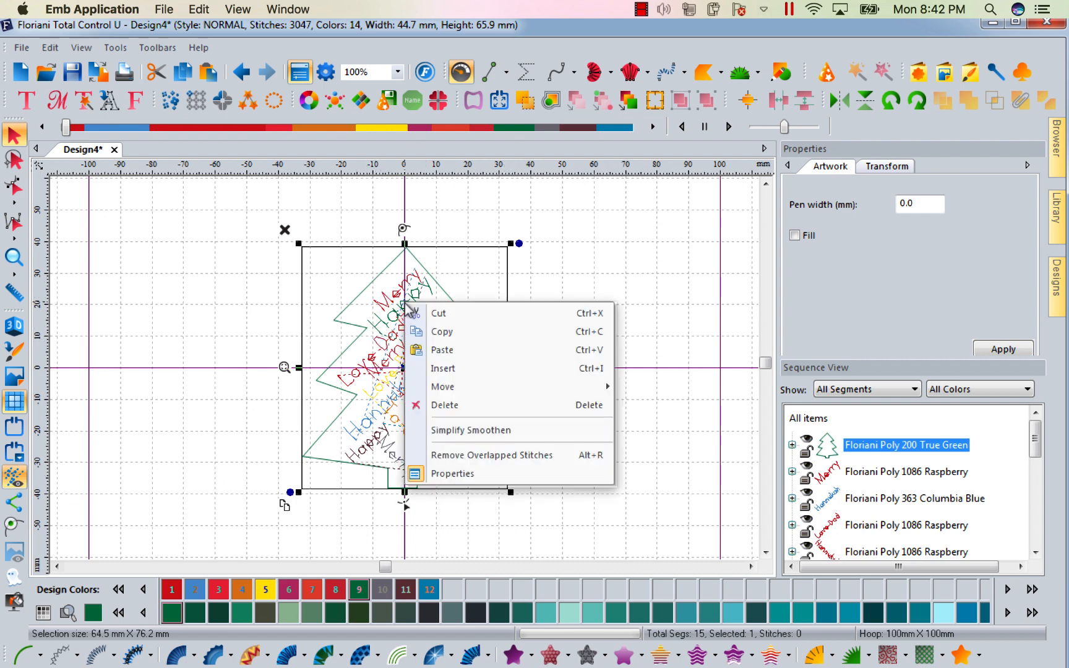
pyautogui.click(449, 338)
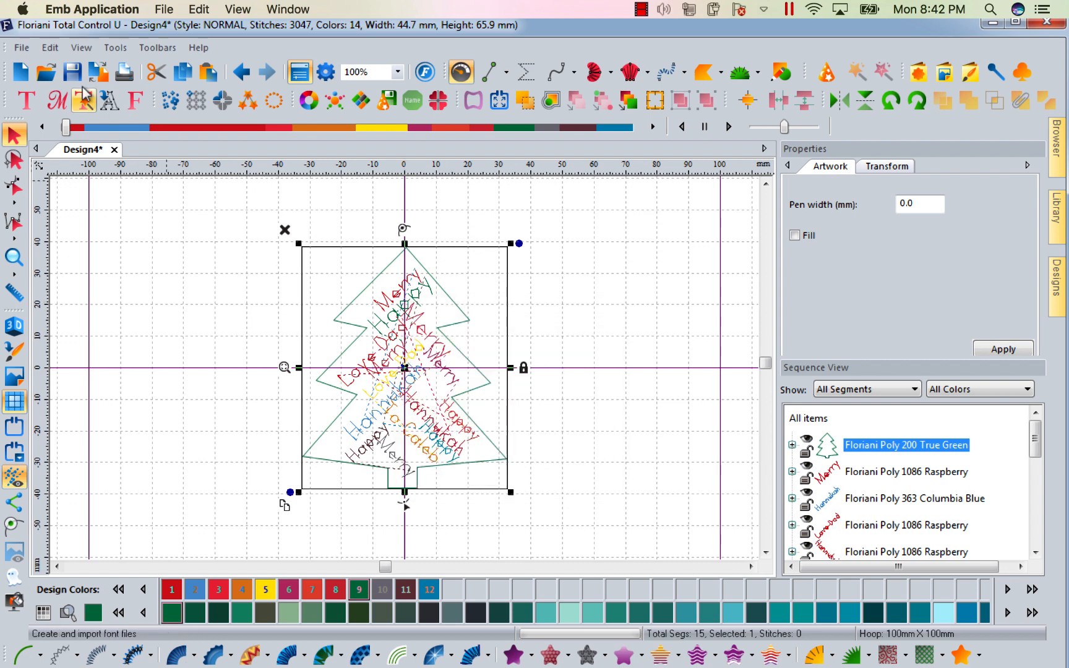
pyautogui.click(20, 72)
pyautogui.rightClick(352, 279)
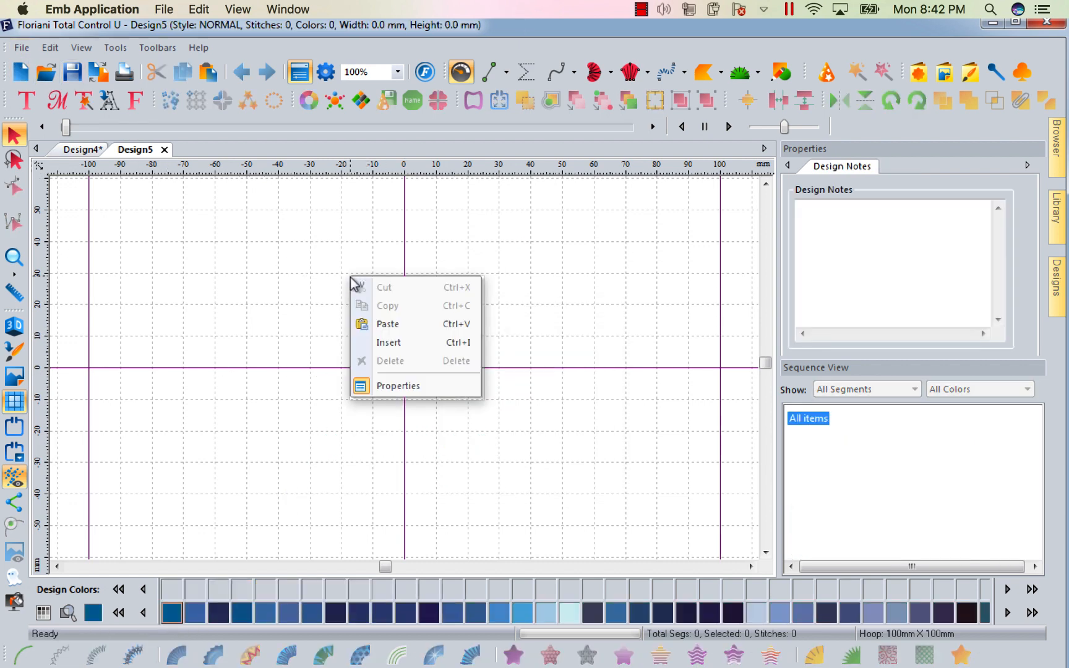
pyautogui.click(396, 325)
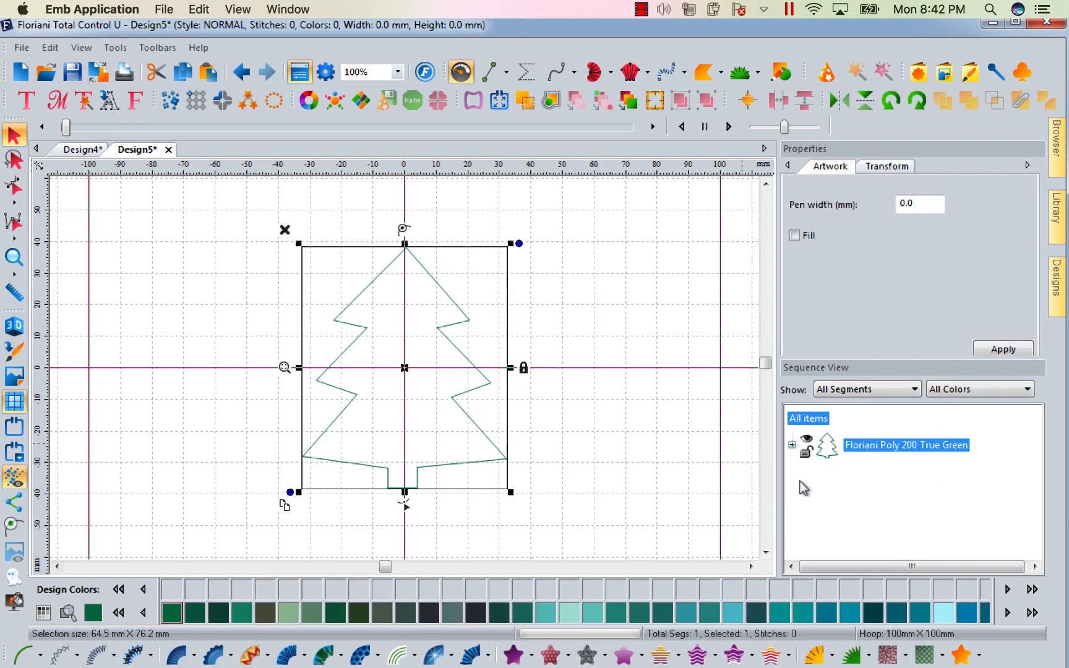
pyautogui.click(791, 446)
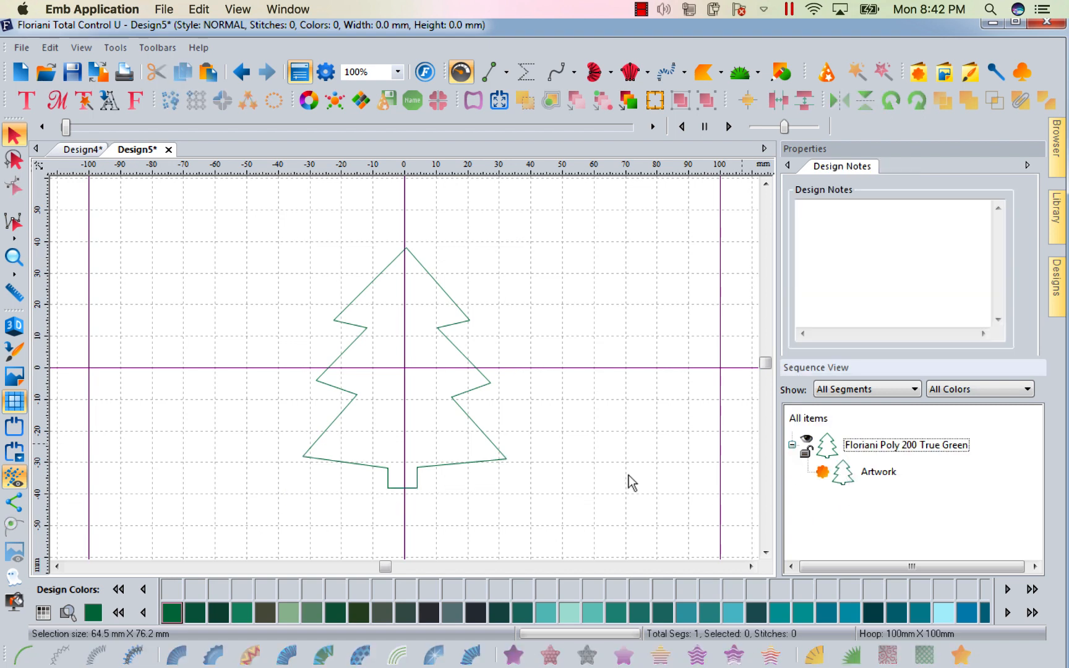
pyautogui.click(21, 48)
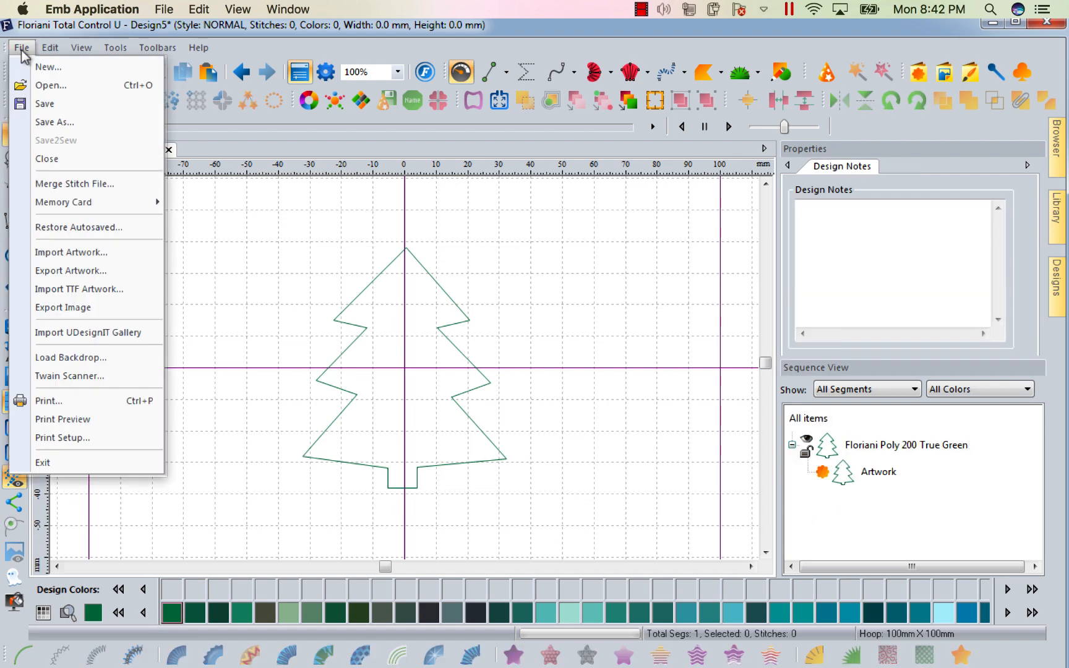
pyautogui.click(64, 270)
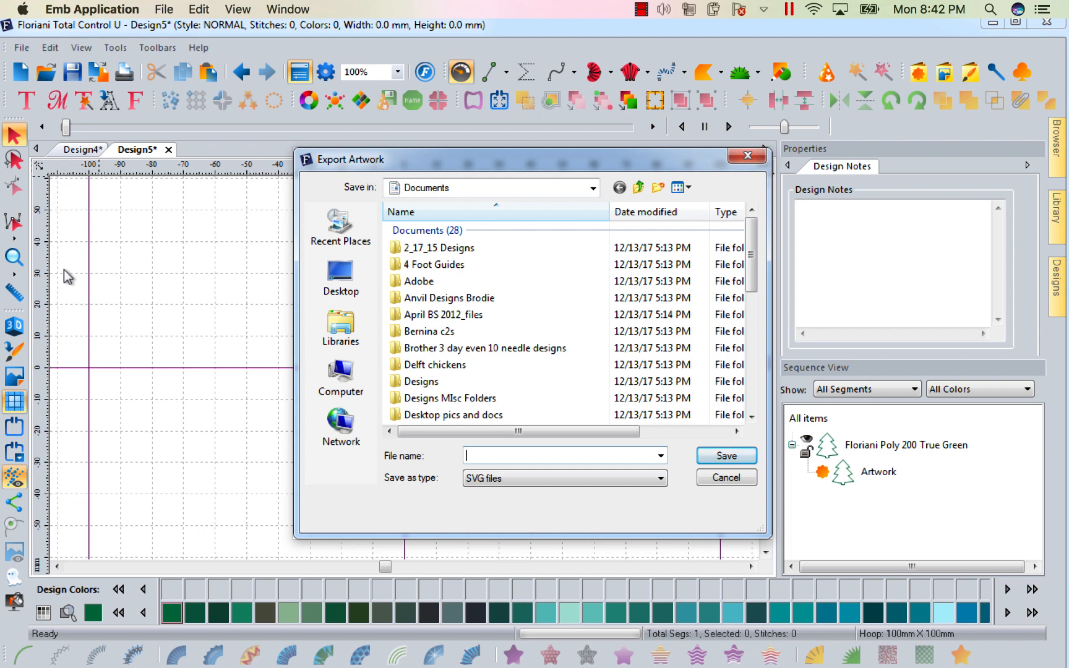
pyautogui.click(660, 479)
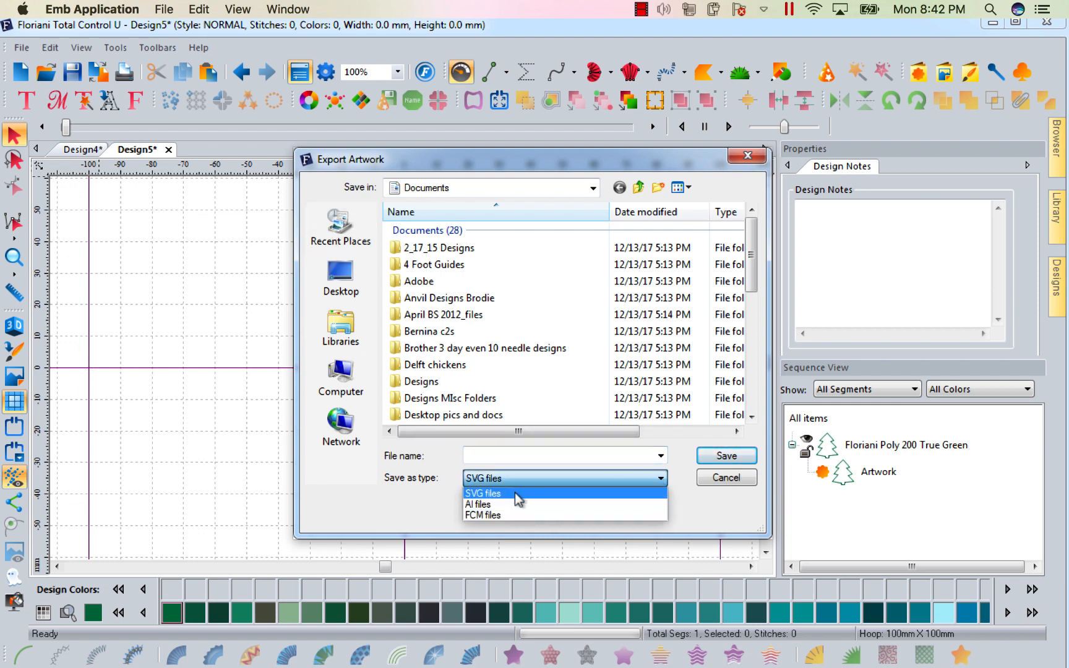
pyautogui.click(748, 159)
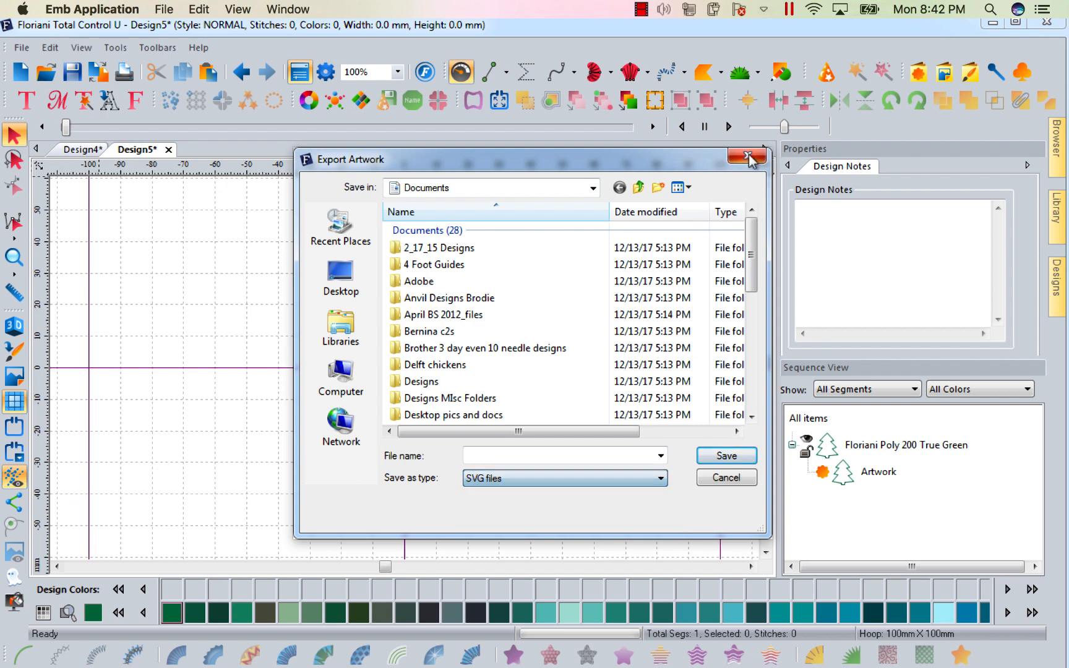
pyautogui.click(717, 478)
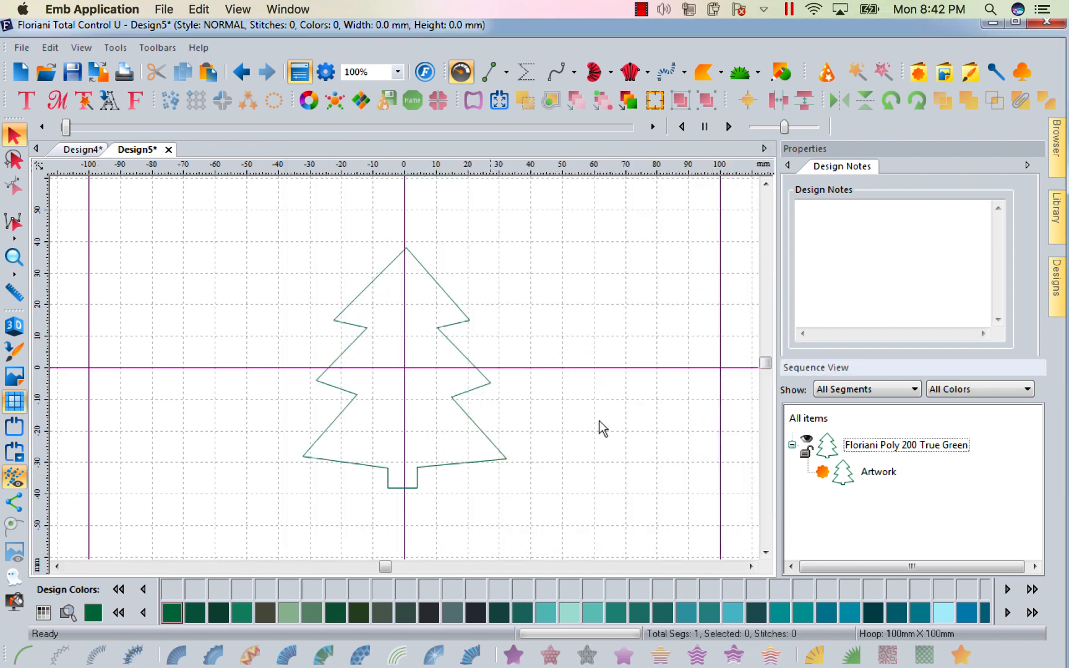
# Scale the tree artwork in Design4 to 98 percent and convert it back into a run-stitch outline.
pyautogui.click(84, 150)
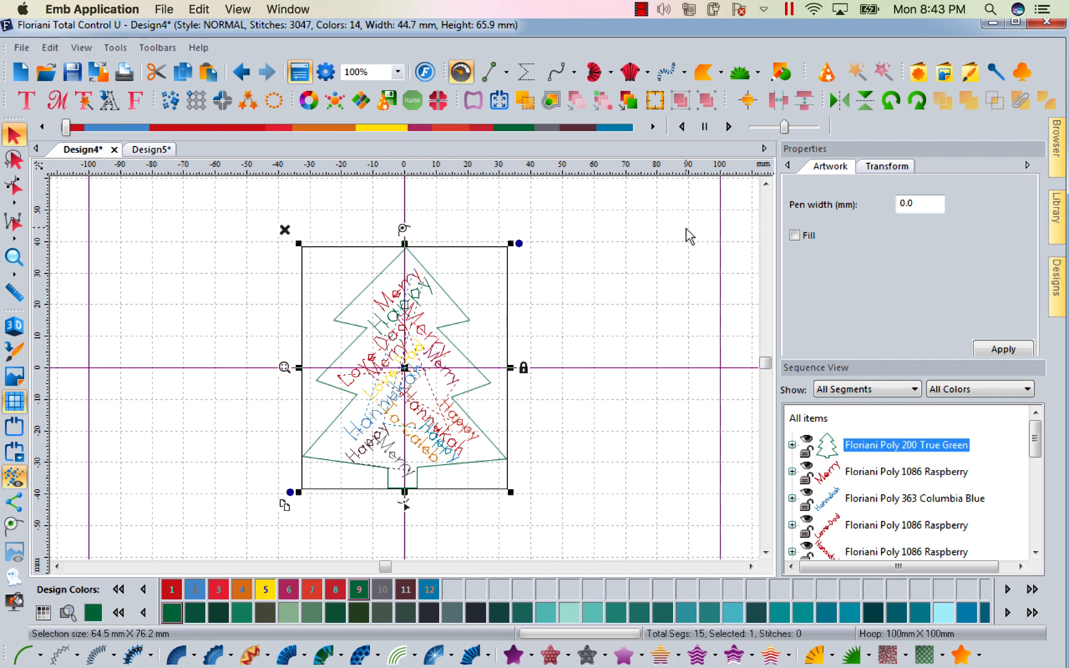
pyautogui.click(886, 168)
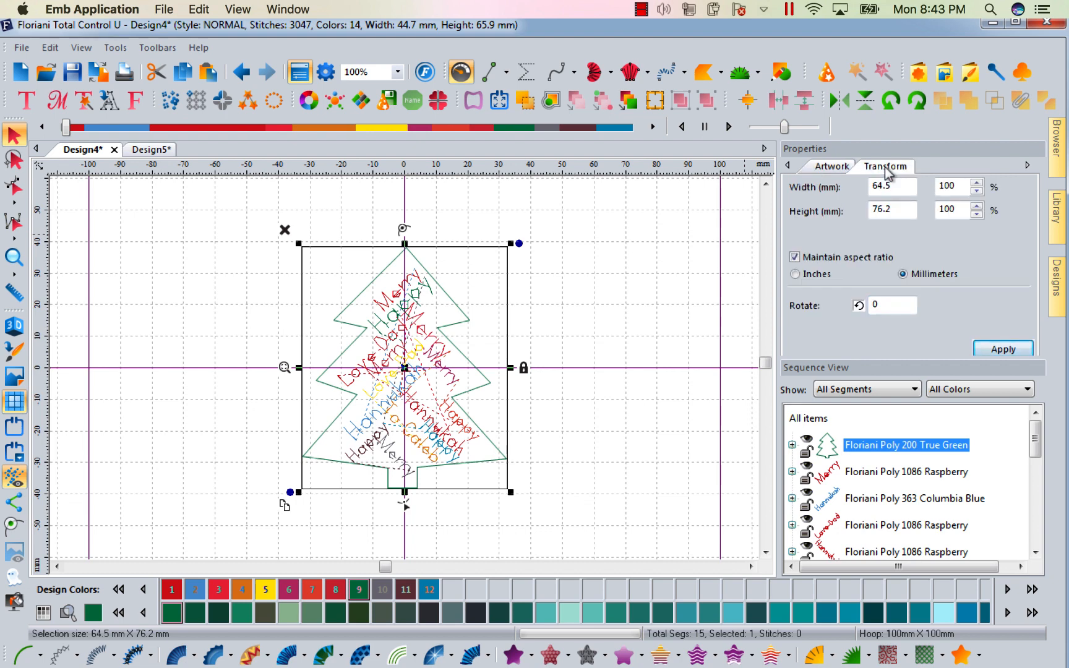
pyautogui.click(975, 191)
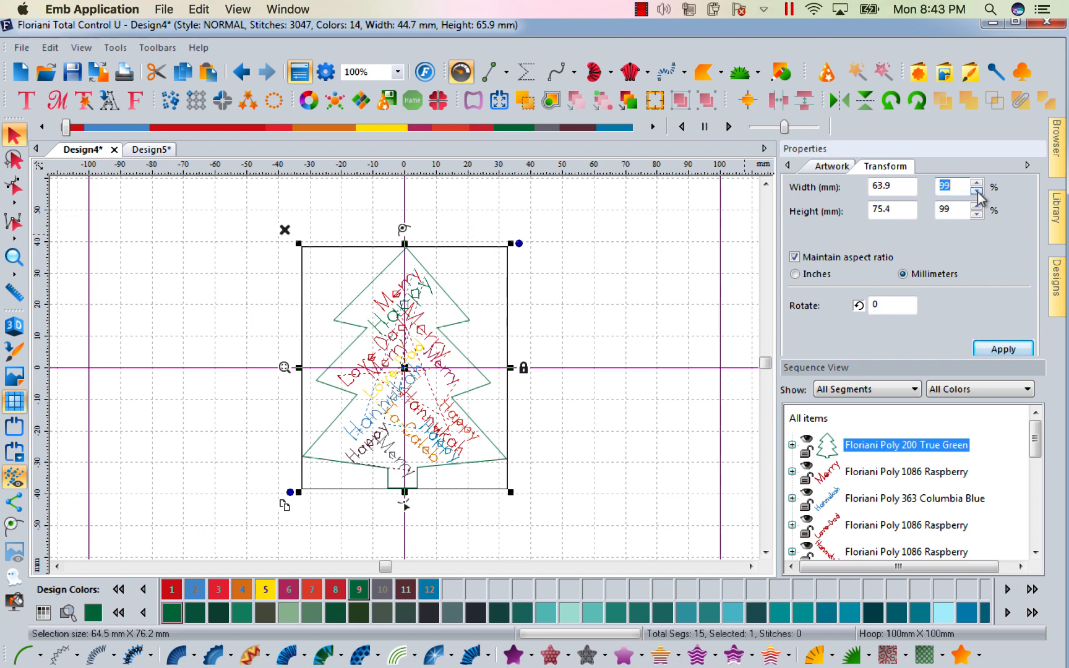
pyautogui.click(1003, 350)
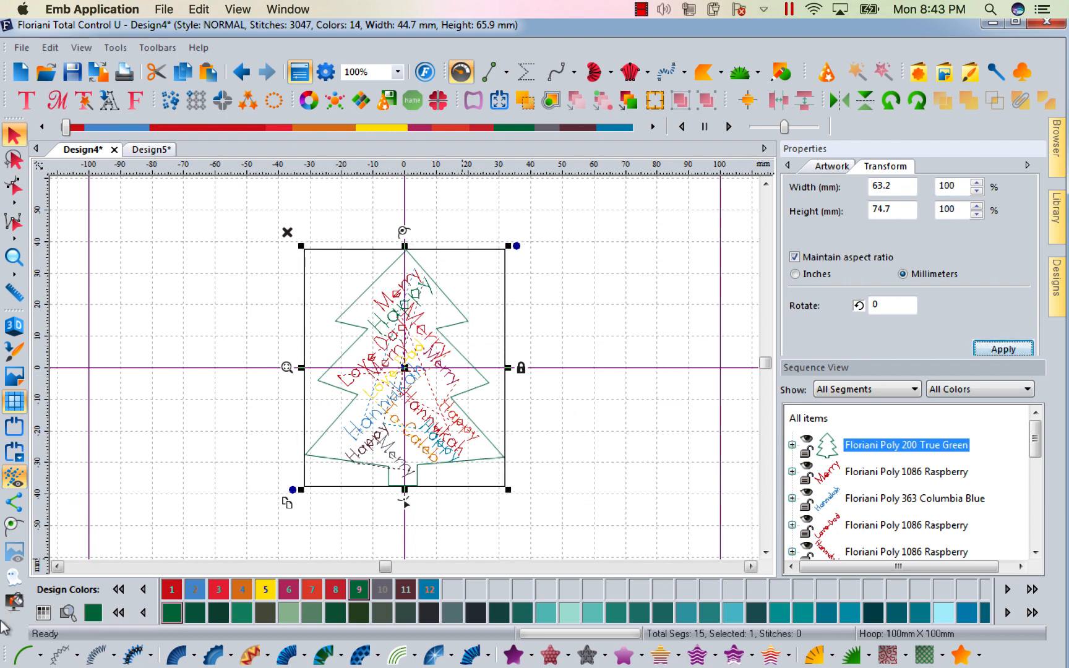
pyautogui.click(20, 658)
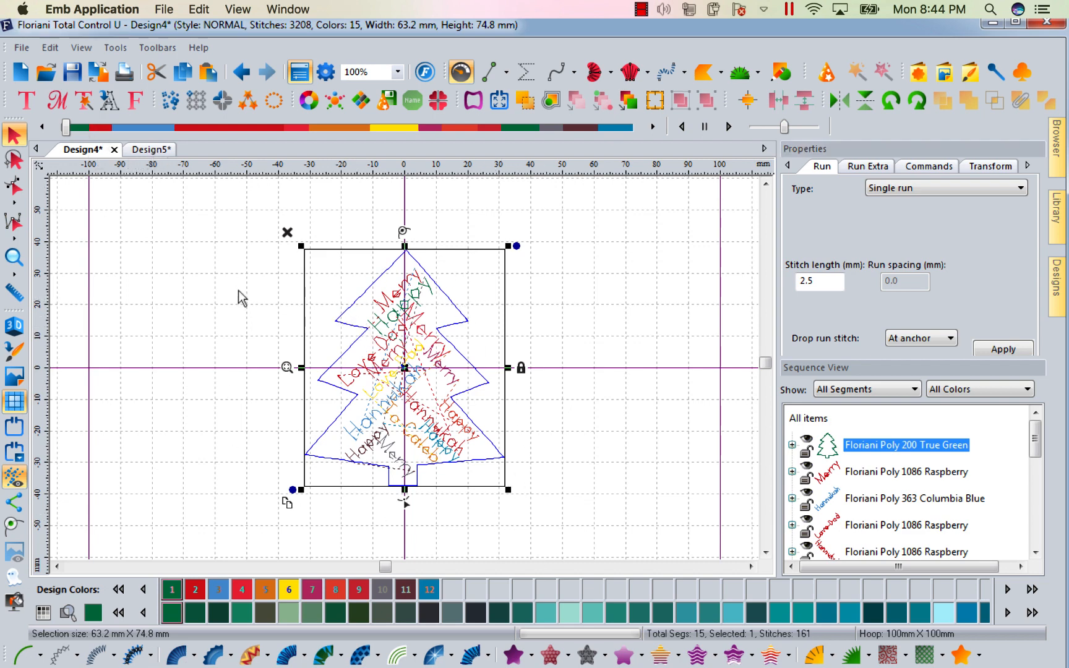
pyautogui.click(228, 270)
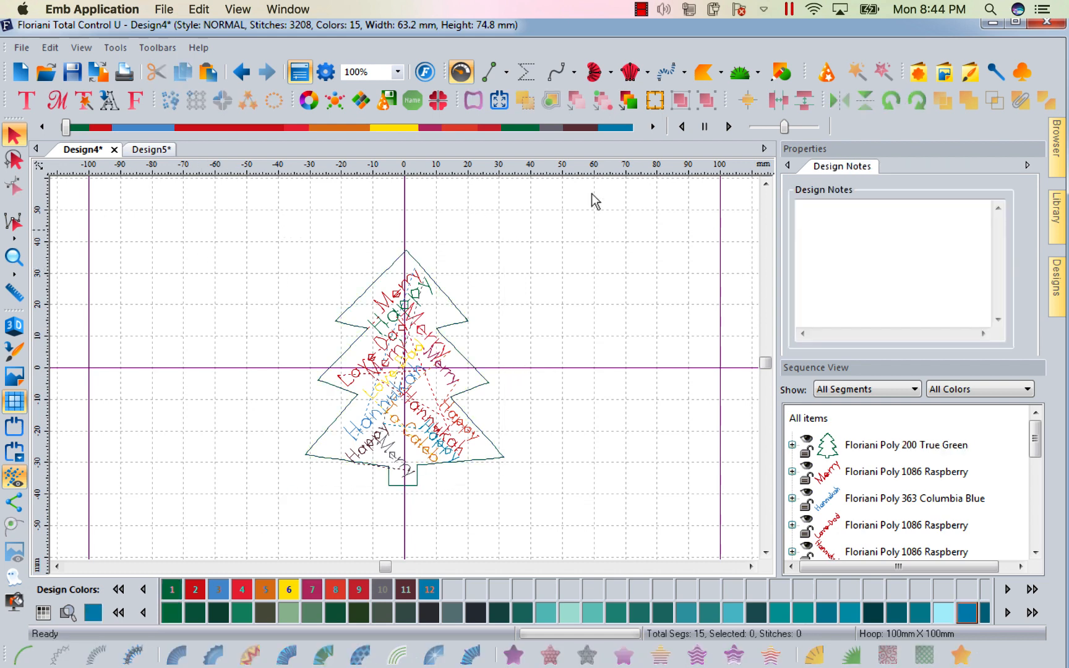
# Draw a rectangle about 69 × 88 mm around the tree, then delete it again.
pyautogui.click(782, 79)
pyautogui.click(773, 99)
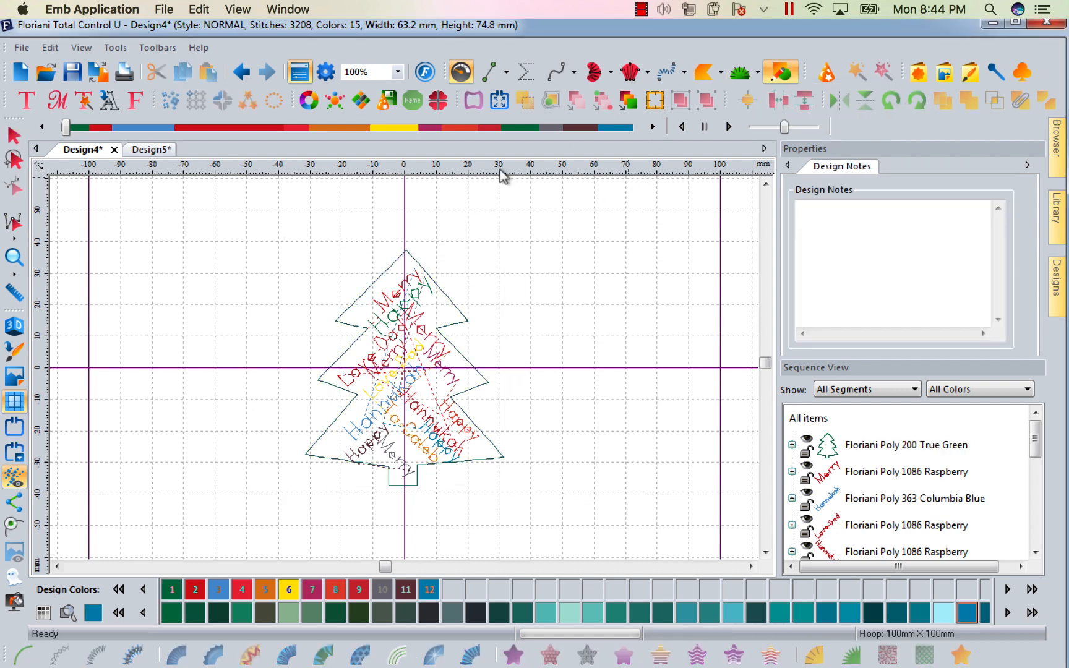
pyautogui.moveTo(296, 225); pyautogui.dragTo(514, 501)
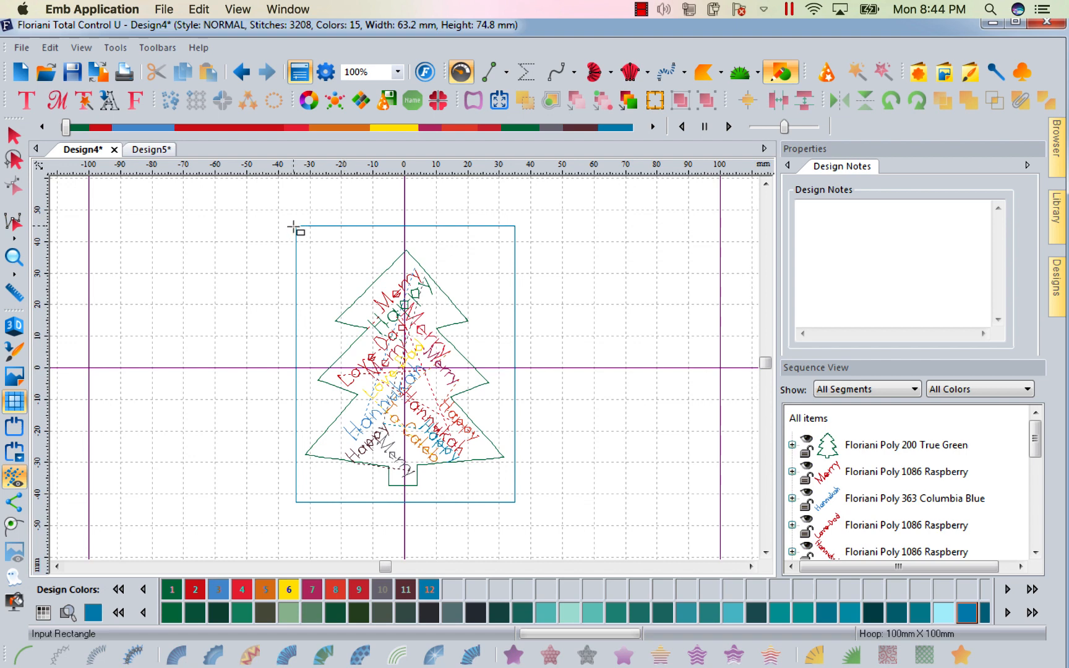
pyautogui.click(300, 237)
pyautogui.click(14, 135)
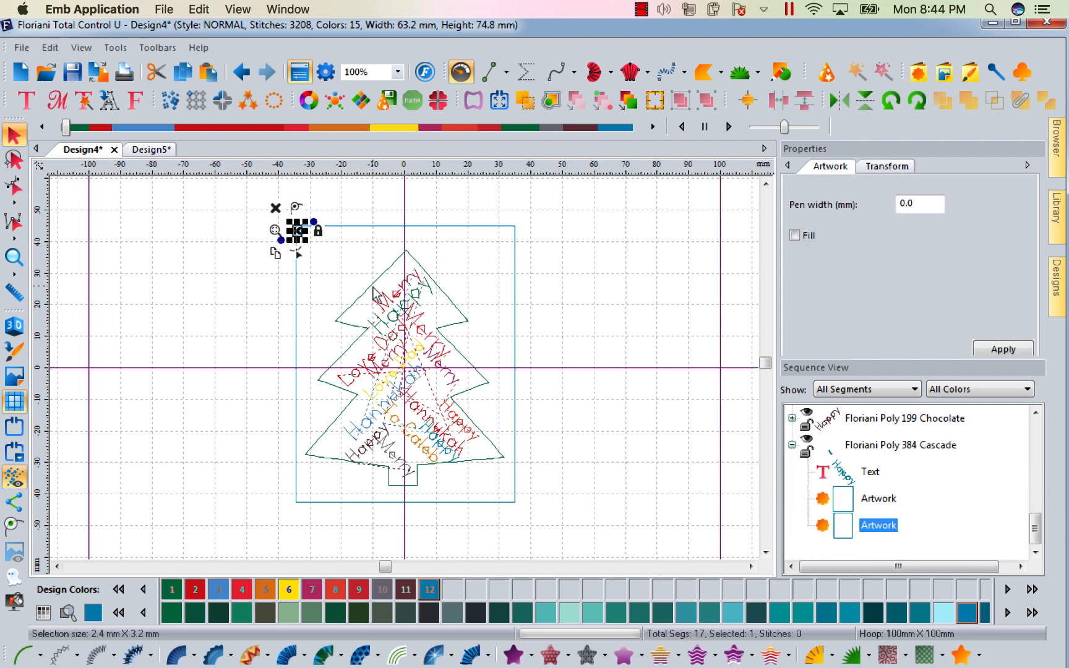
pyautogui.press('Delete')
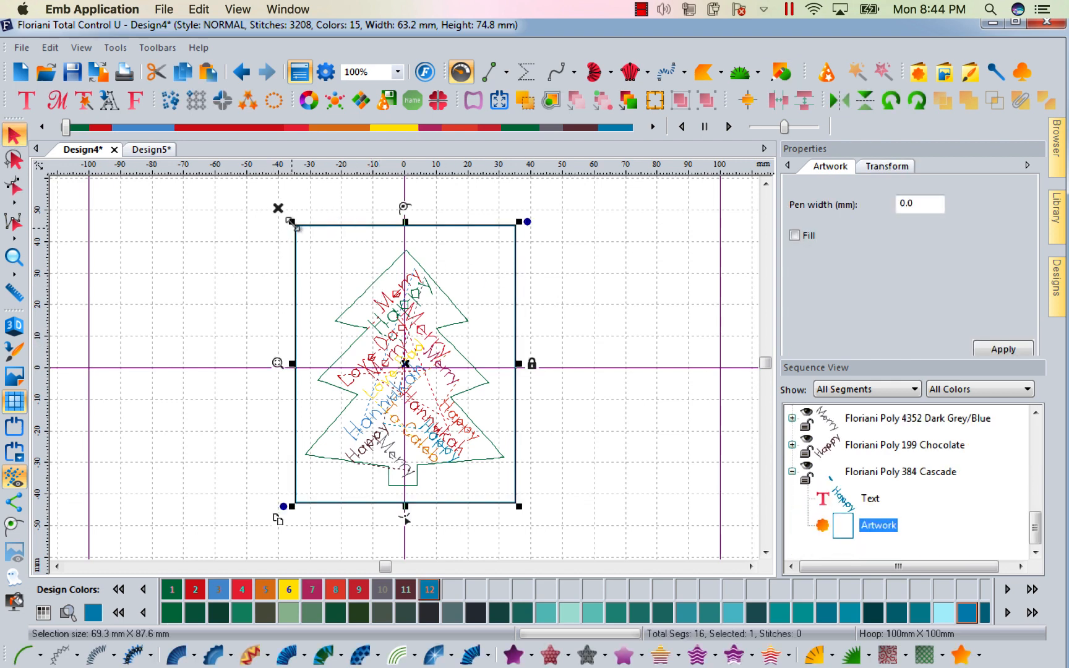
pyautogui.moveTo(291, 219); pyautogui.dragTo(274, 255)
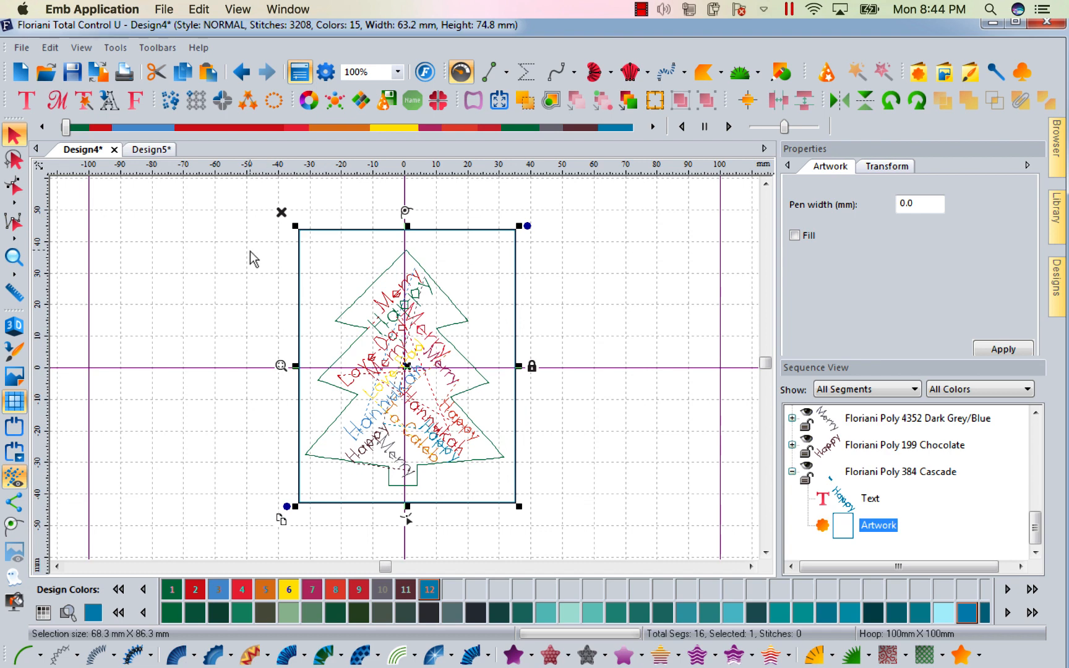
pyautogui.press('Delete')
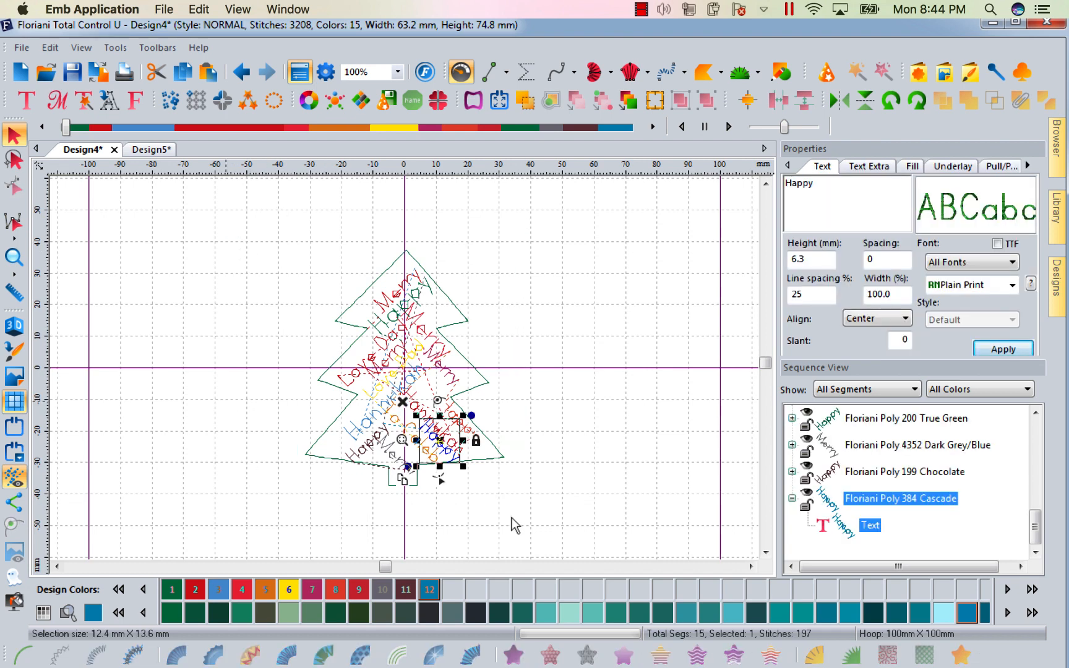
# Select the whole design and view its dimensions in inches in the Transform properties.
pyautogui.press('super+a')
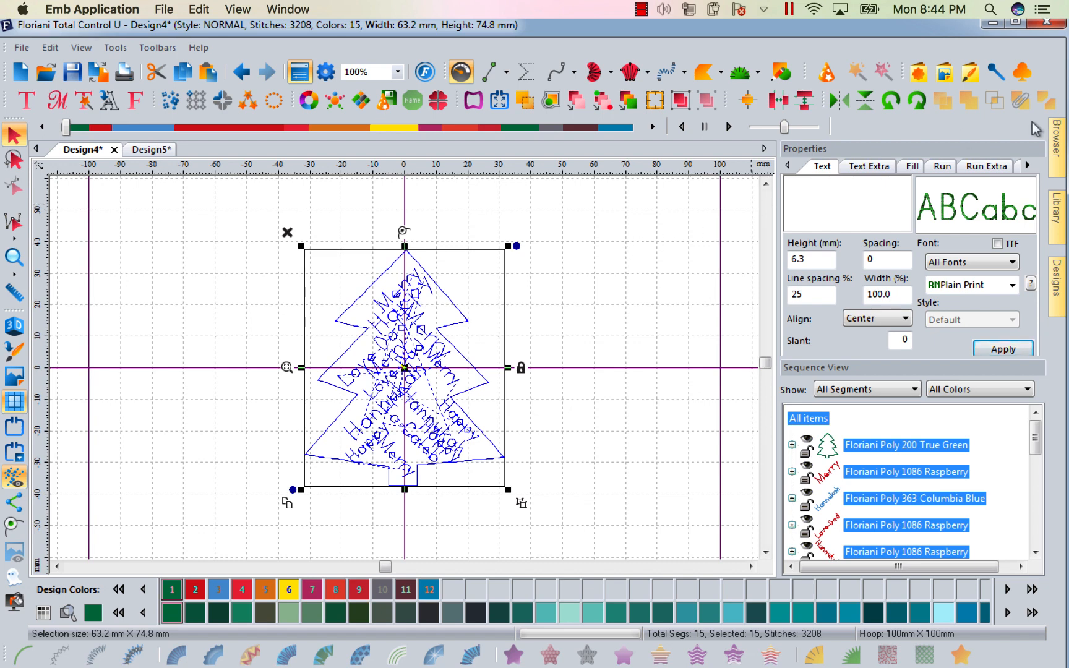
pyautogui.click(1026, 165)
pyautogui.click(1027, 166)
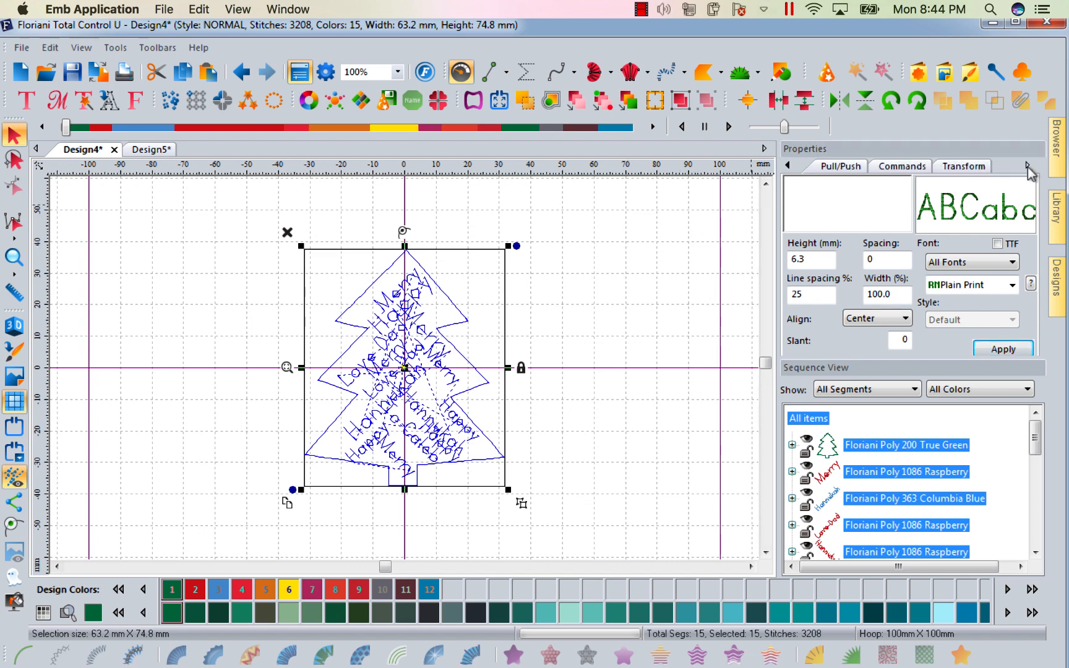
pyautogui.click(950, 167)
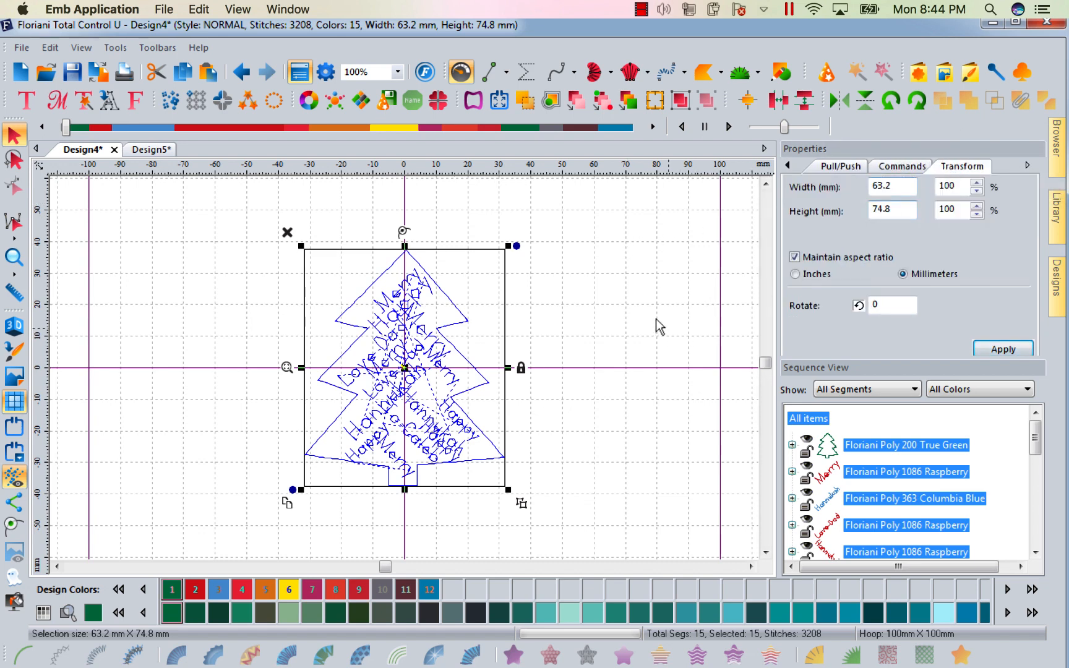
pyautogui.click(794, 274)
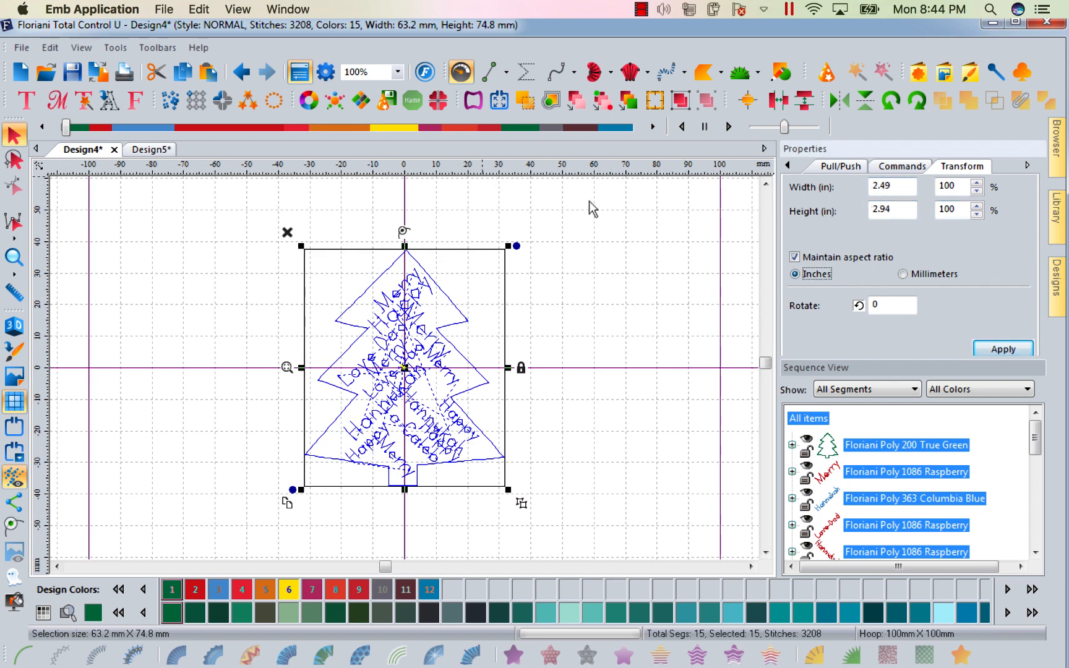
pyautogui.click(655, 255)
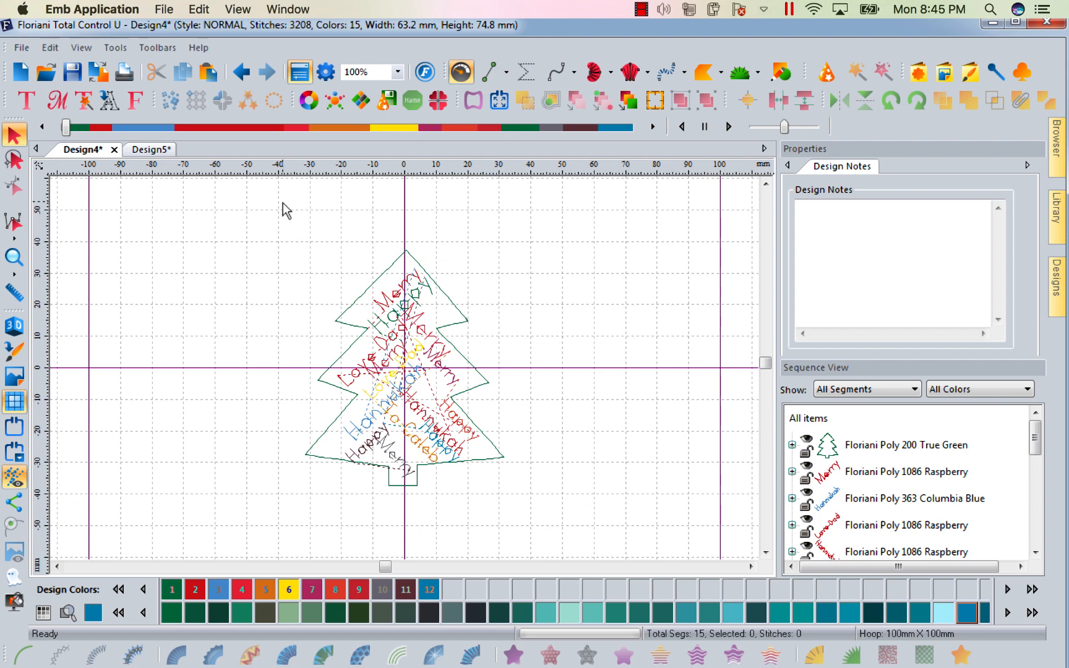
# Repeat the design as 2 across and 3 down with an 18.9 mm horizontal distance.
pyautogui.hotkey('ctrl', 'a')
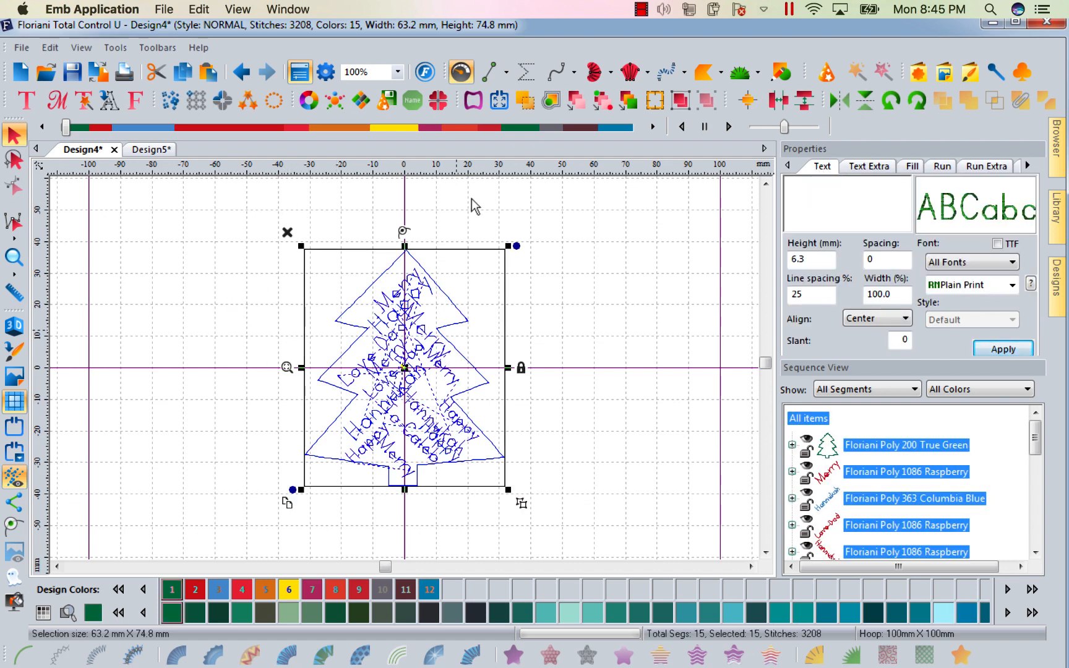
pyautogui.click(196, 100)
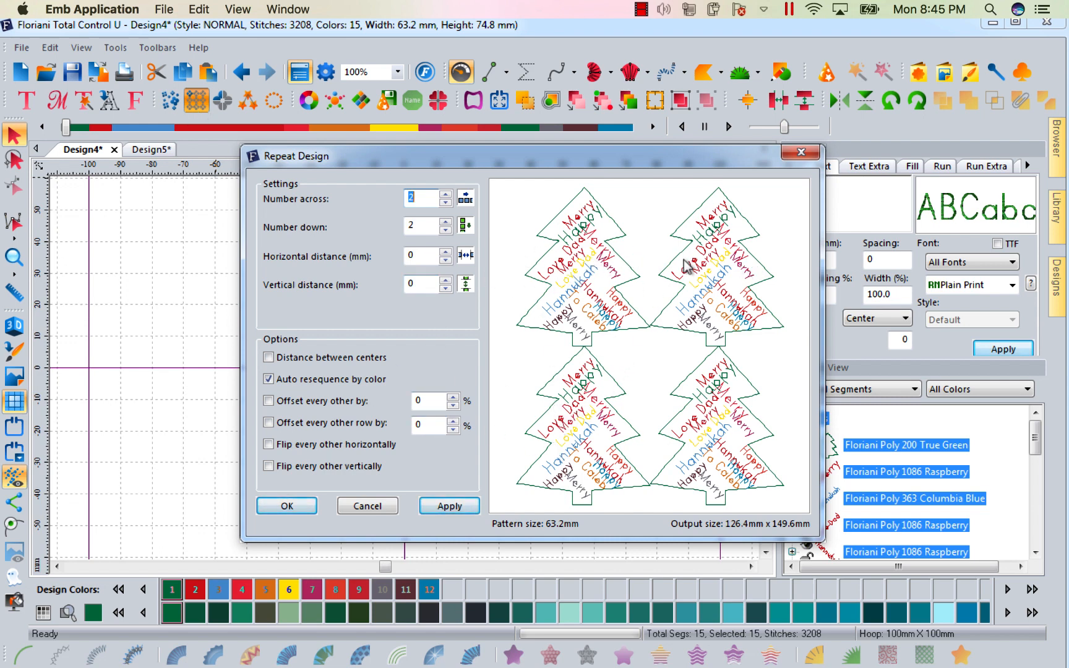
pyautogui.click(413, 224)
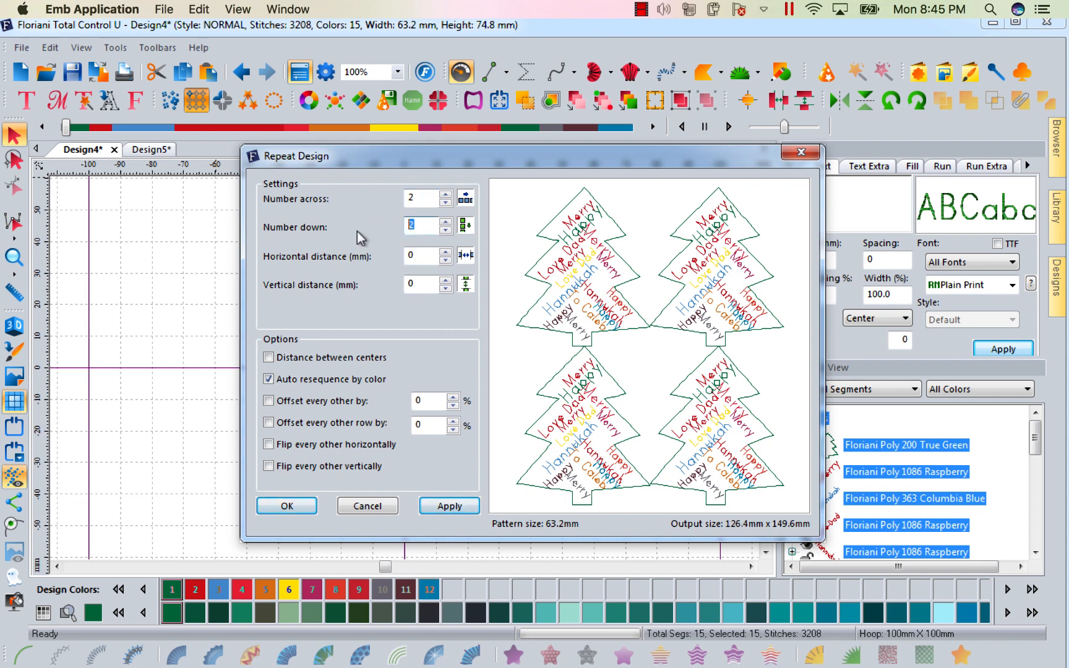
pyautogui.click(445, 251)
pyautogui.click(445, 251)
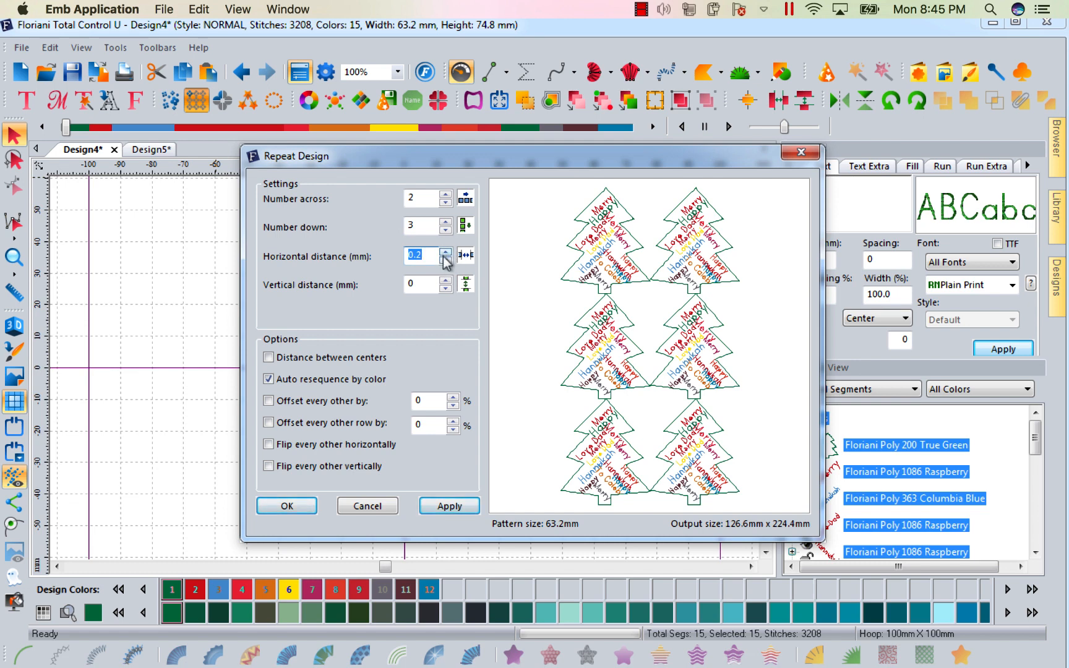
pyautogui.click(444, 252)
pyautogui.click(445, 251)
pyautogui.click(444, 252)
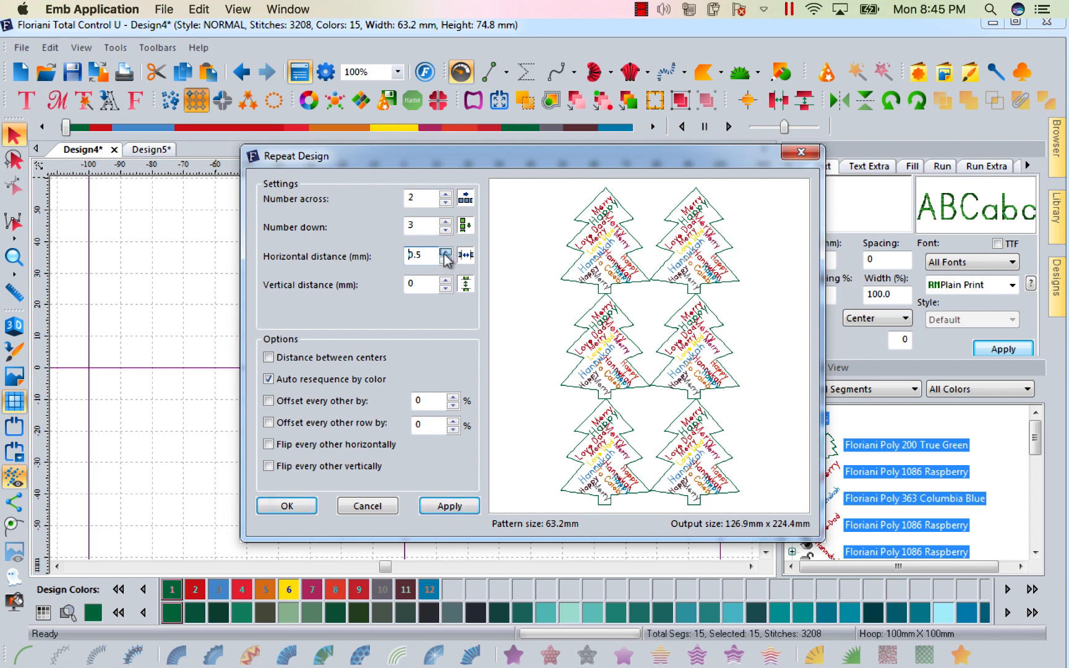
pyautogui.click(444, 252)
pyautogui.click(445, 251)
pyautogui.click(444, 251)
pyautogui.click(445, 252)
pyautogui.click(445, 252)
pyautogui.click(445, 252)
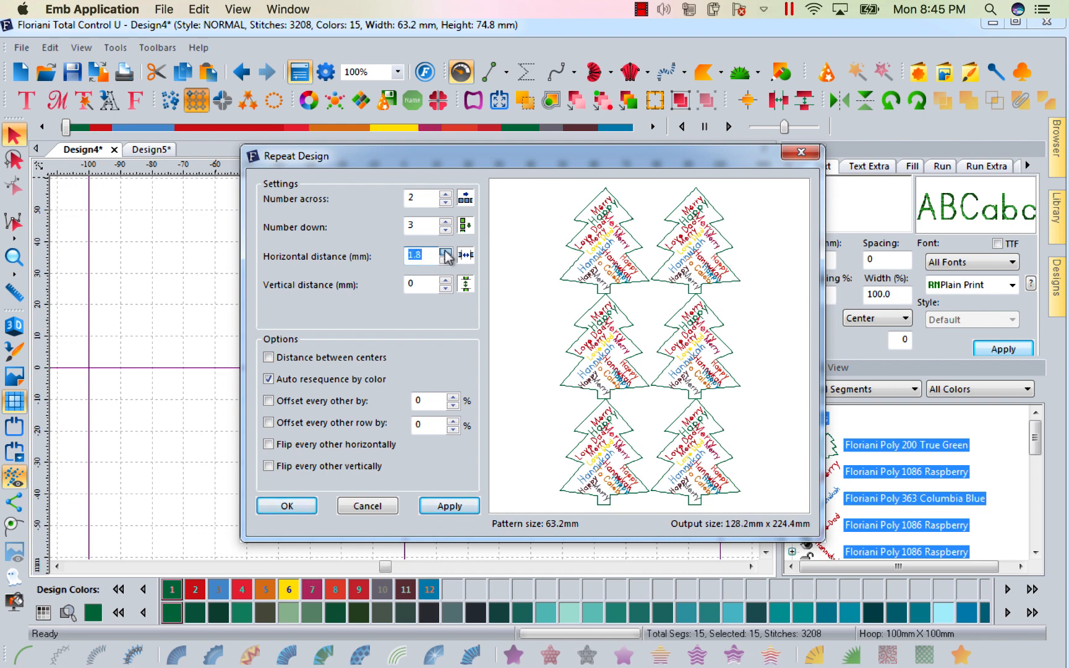
pyautogui.click(444, 252)
pyautogui.click(444, 252)
pyautogui.click(445, 251)
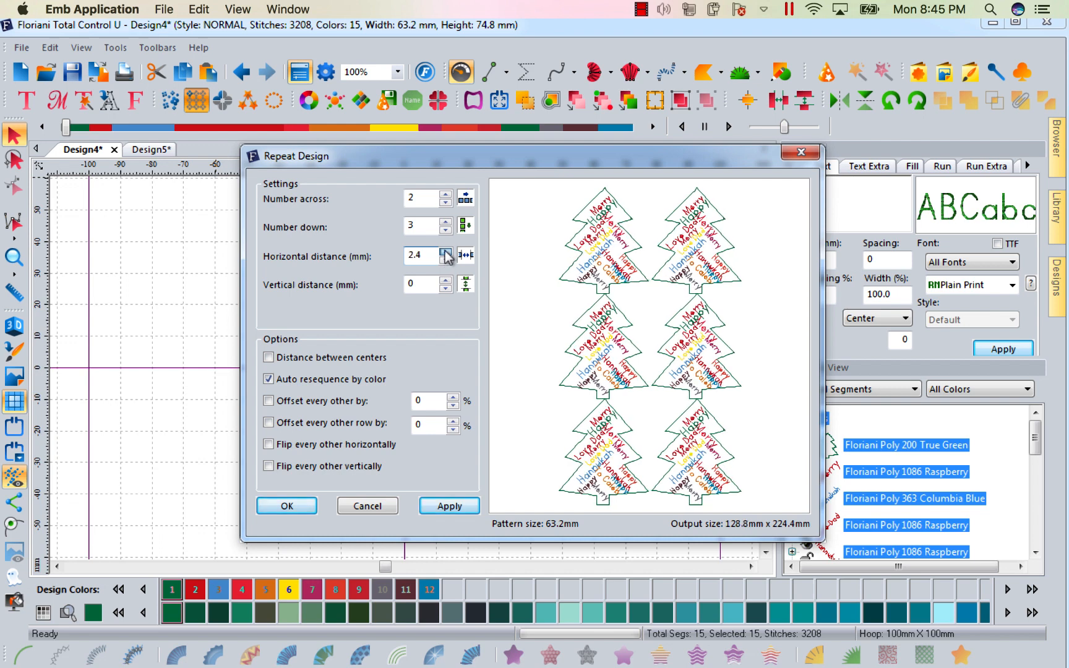
pyautogui.click(445, 252)
pyautogui.click(445, 251)
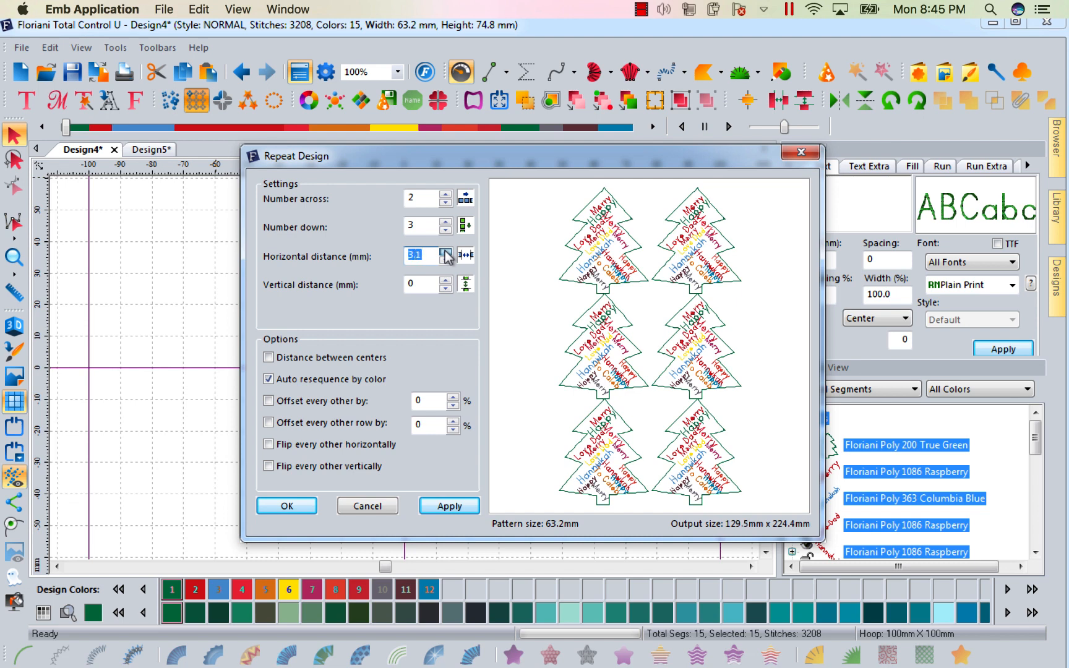
pyautogui.click(444, 251)
pyautogui.click(444, 252)
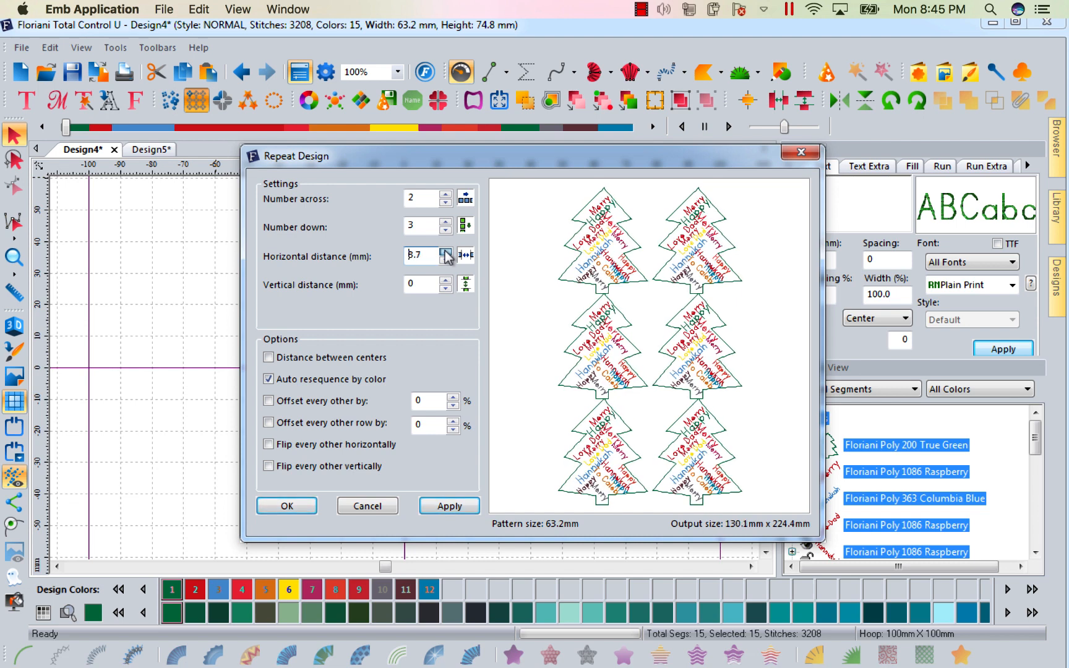
pyautogui.moveTo(444, 253); pyautogui.dragTo(445, 253)
# Set the vertical distance between repeats to 15 mm and apply the repeat.
pyautogui.click(445, 285)
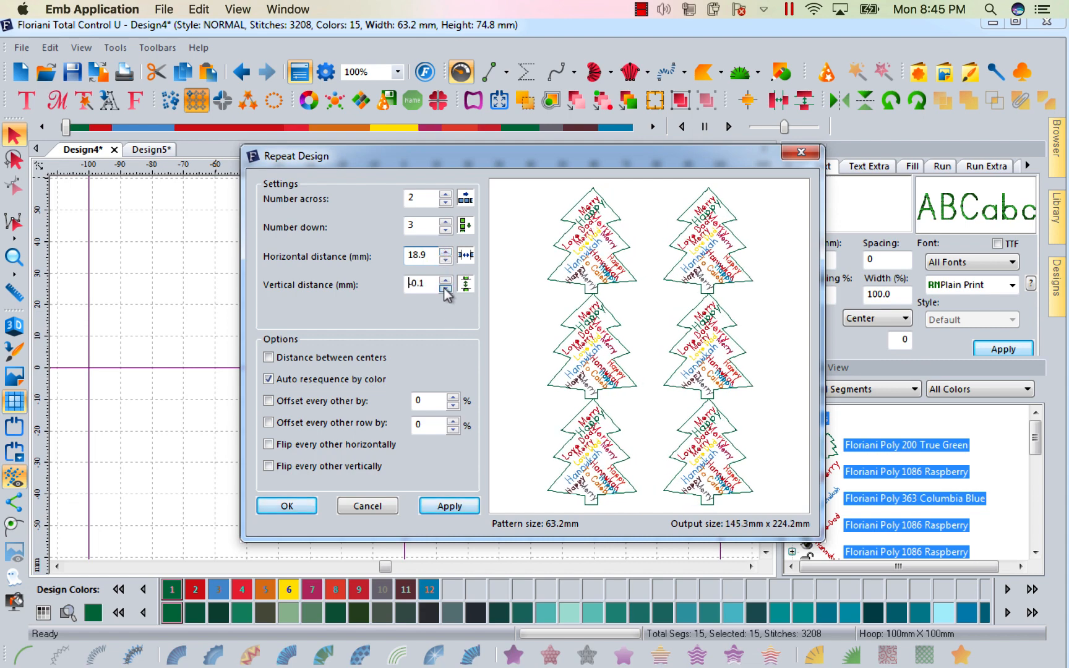
pyautogui.click(444, 289)
pyautogui.click(444, 289)
pyautogui.click(444, 289)
pyautogui.click(444, 288)
pyautogui.click(444, 289)
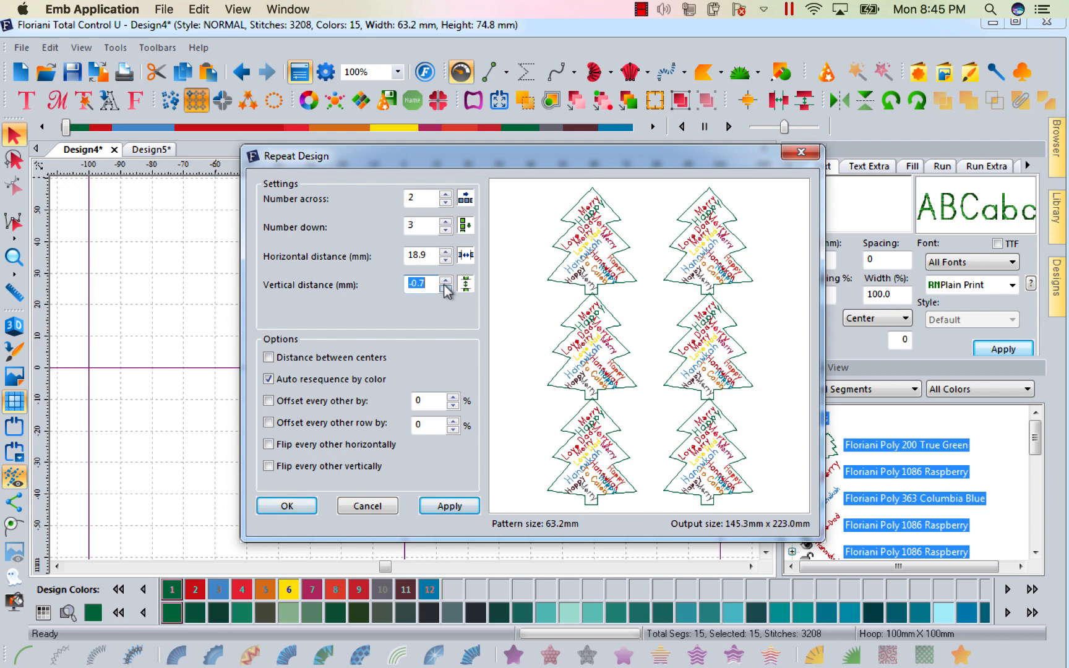
pyautogui.click(444, 280)
pyautogui.click(444, 280)
pyautogui.click(444, 279)
pyautogui.click(444, 280)
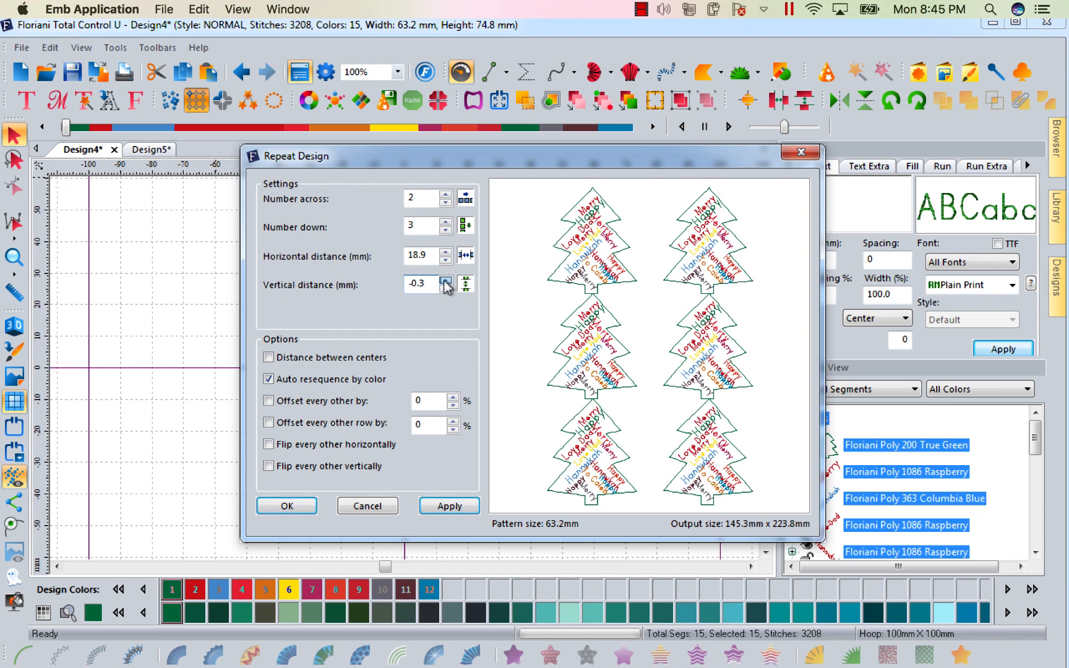
pyautogui.click(444, 279)
pyautogui.click(444, 279)
pyautogui.moveTo(445, 279); pyautogui.dragTo(444, 286)
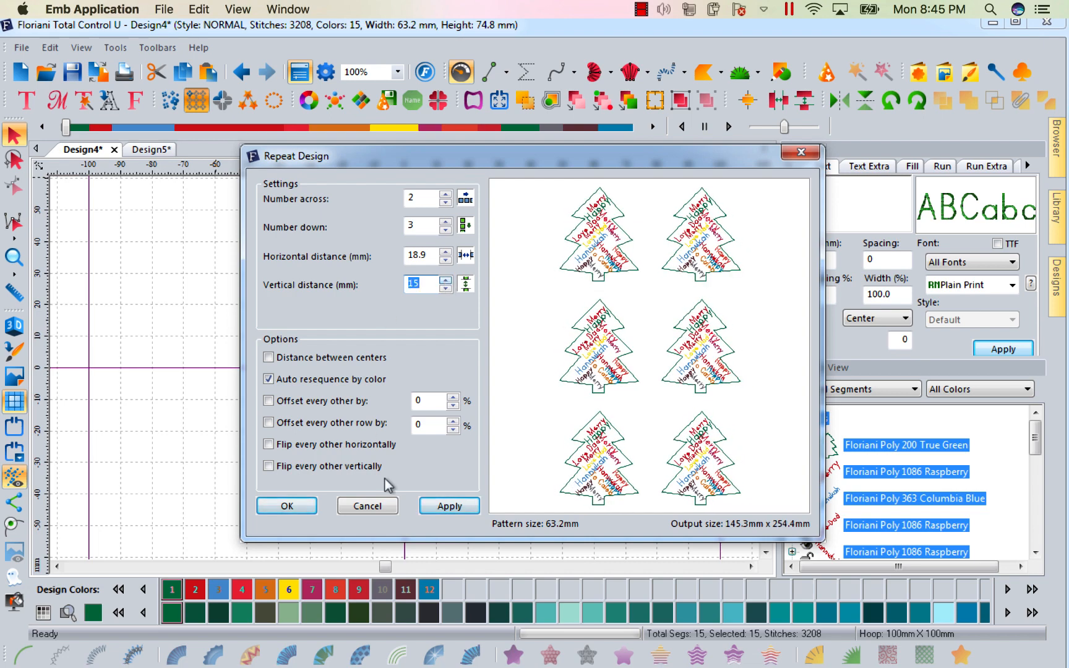
pyautogui.click(298, 513)
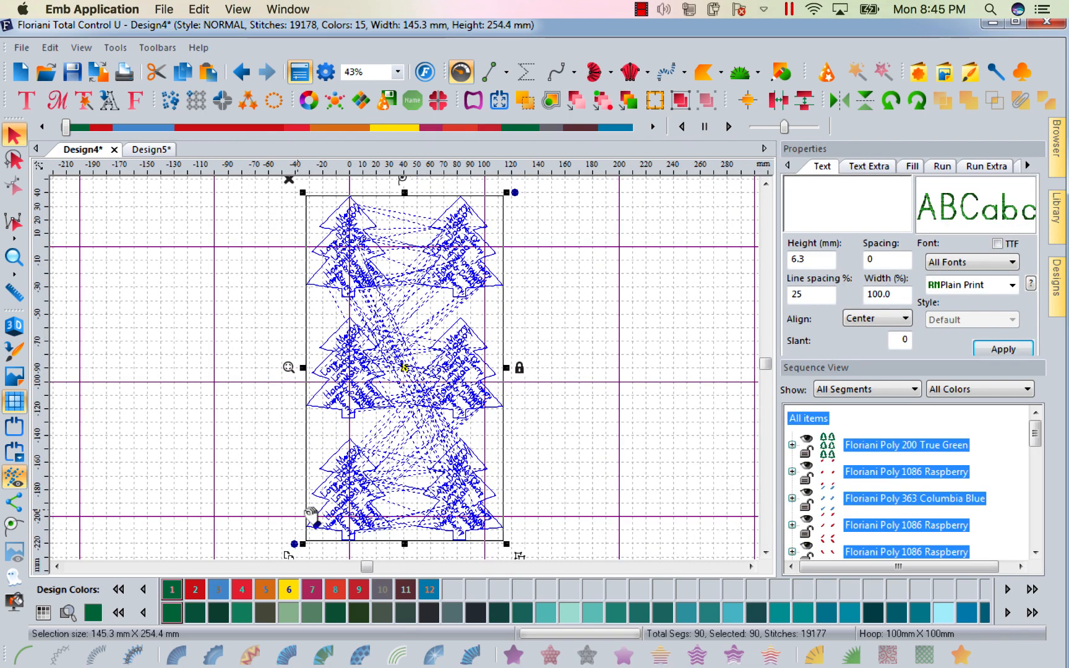
# Select all repeated segments and scroll through the sequence list to review them.
pyautogui.click(639, 362)
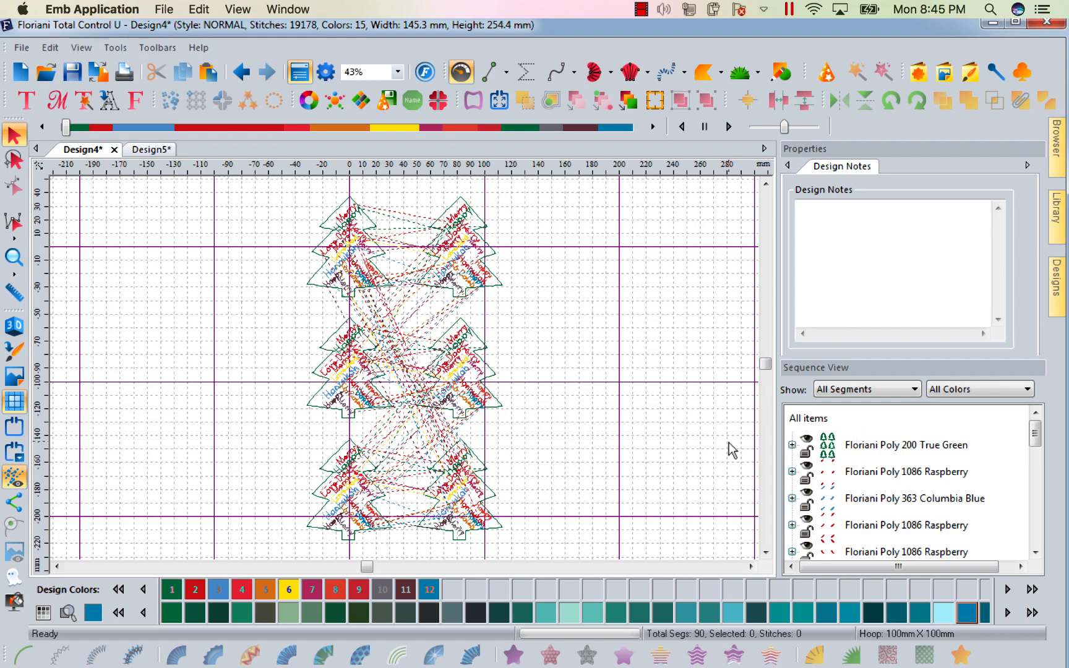
pyautogui.hotkey('ctrl', 'a')
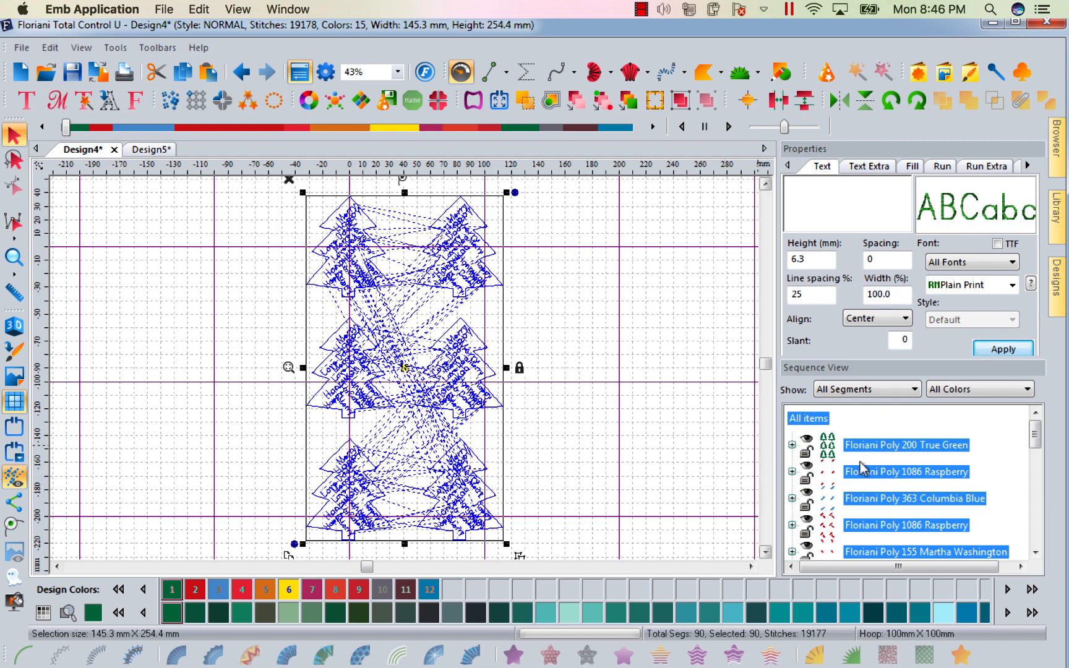
pyautogui.moveTo(1037, 440); pyautogui.dragTo(1061, 396)
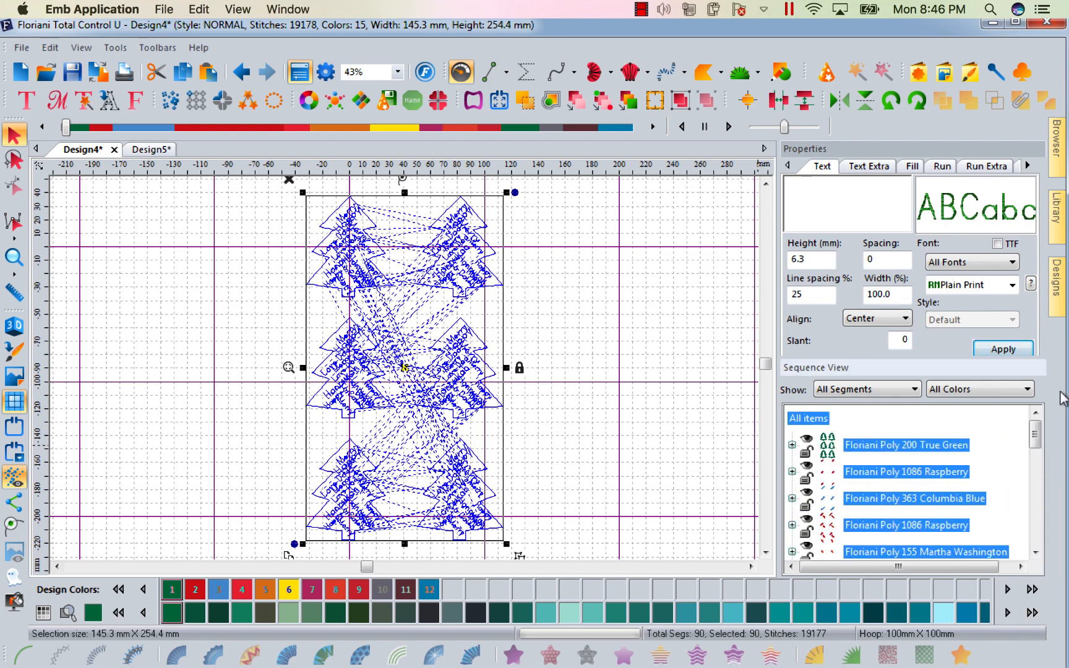
pyautogui.click(640, 335)
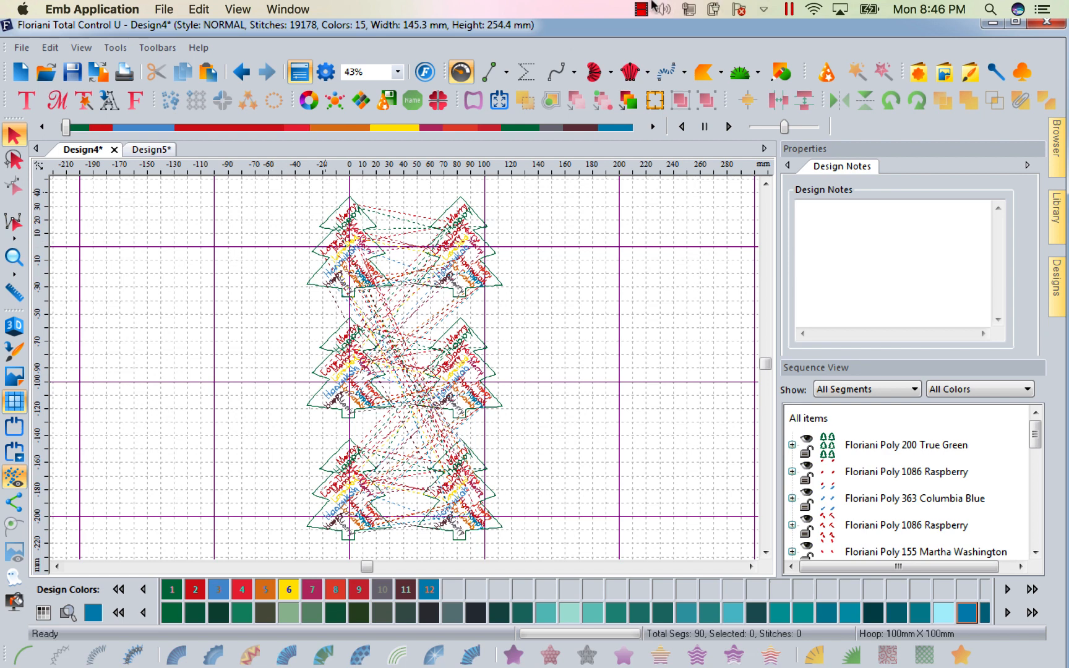
pyautogui.click(642, 8)
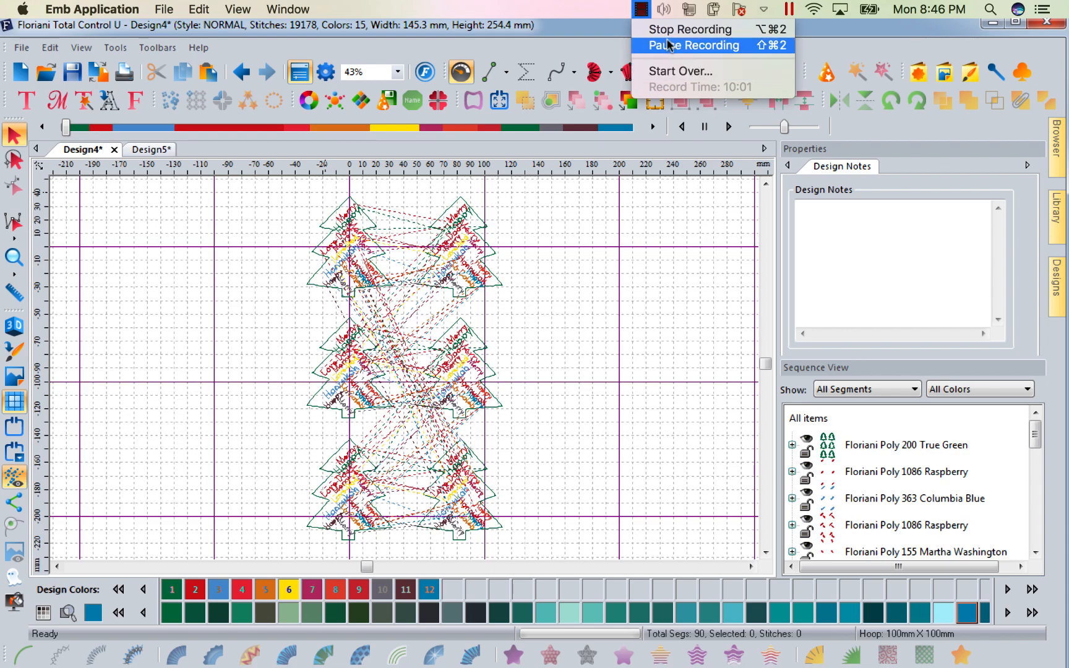